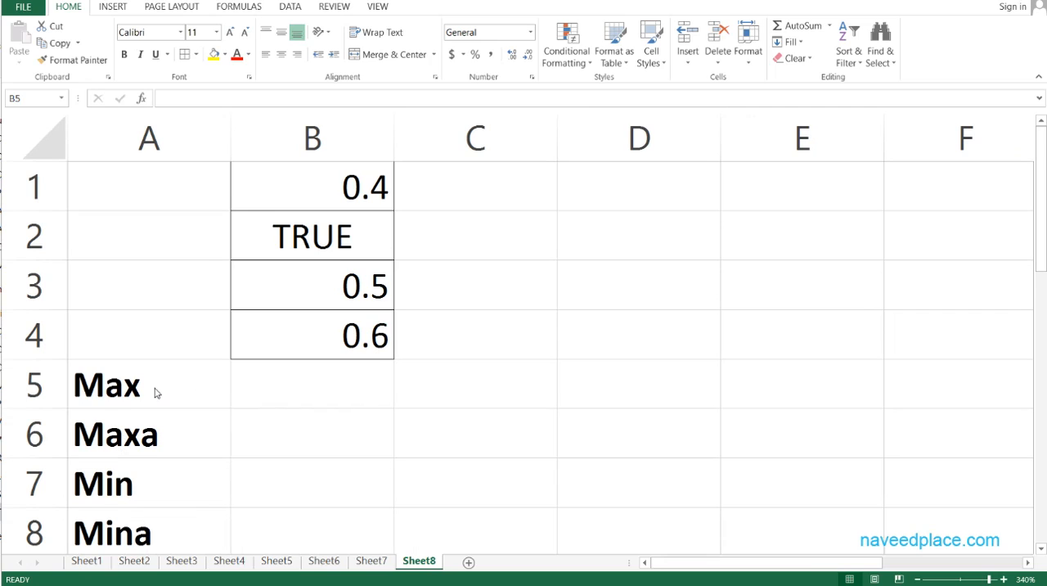
click(153, 390)
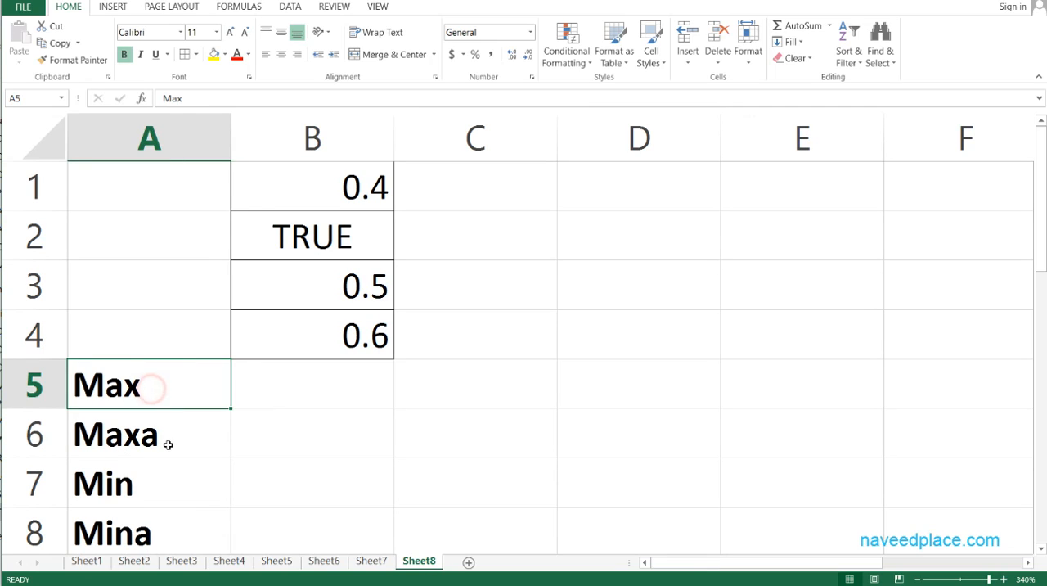
click(168, 442)
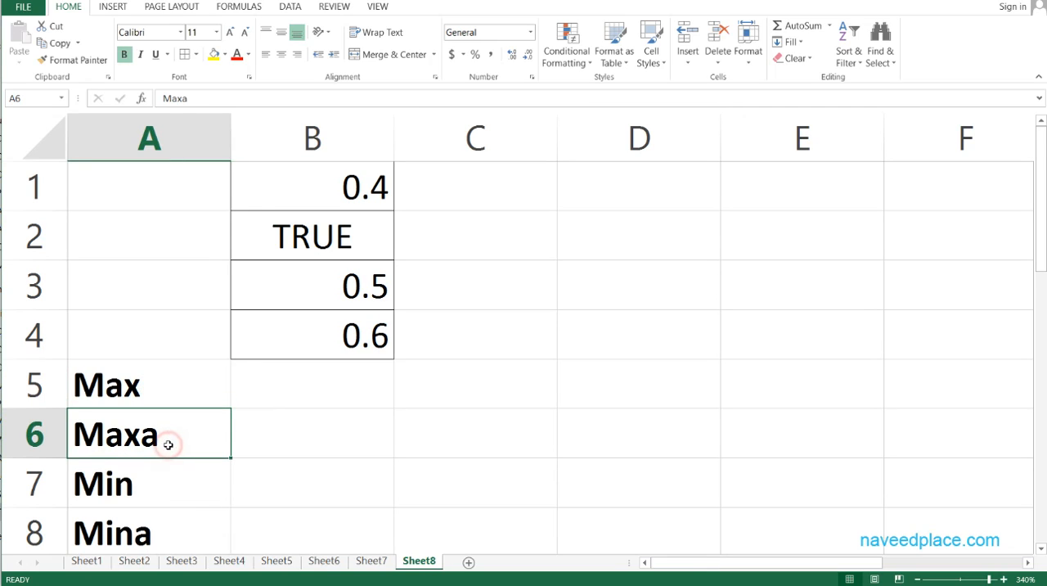
click(147, 491)
click(170, 541)
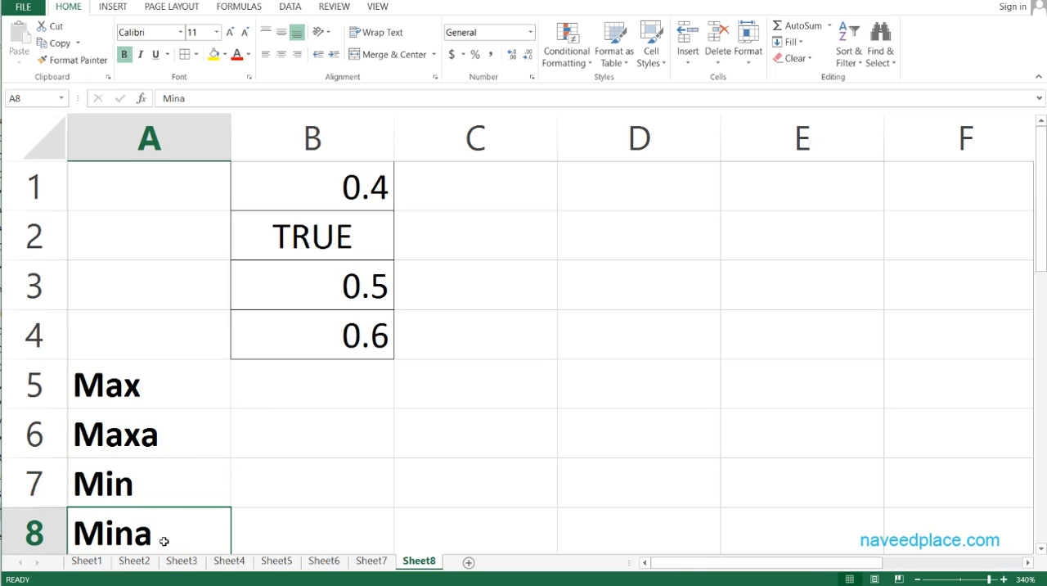
- Enter the formula =MAX(B1:B4) in cell B5 beside the Max label
click(269, 387)
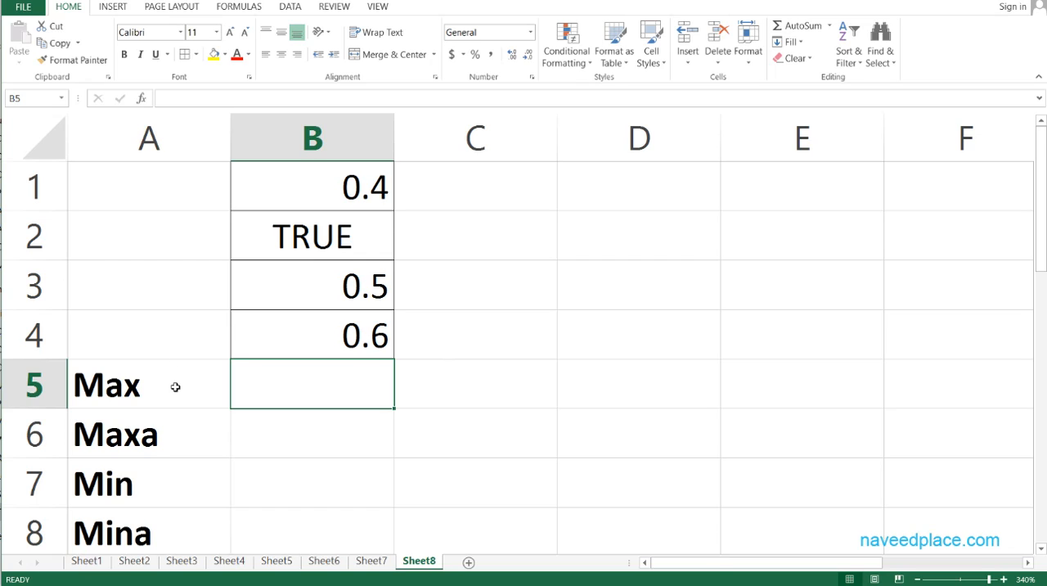
text(=ma)
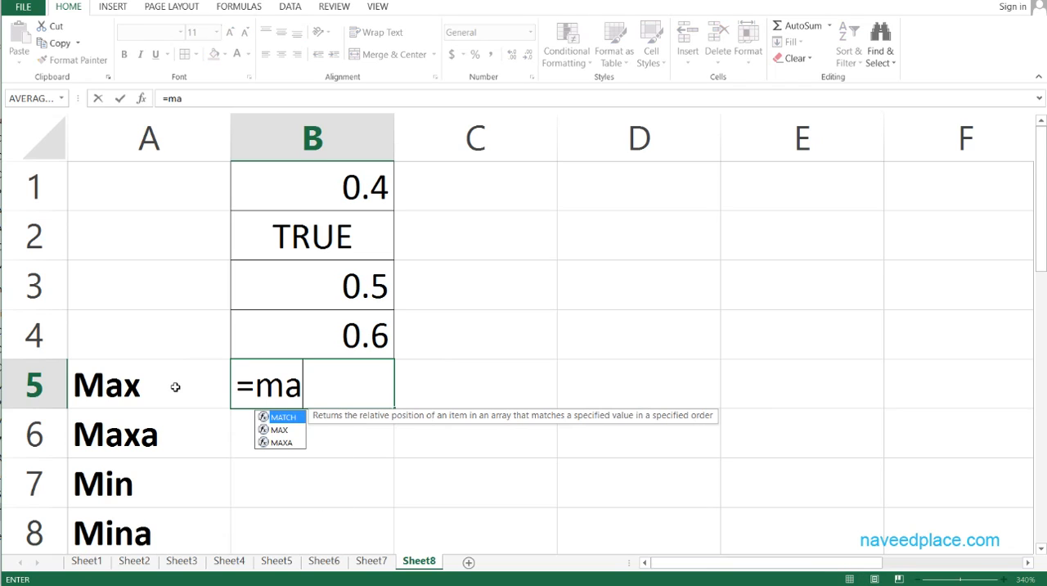
double_click(279, 430)
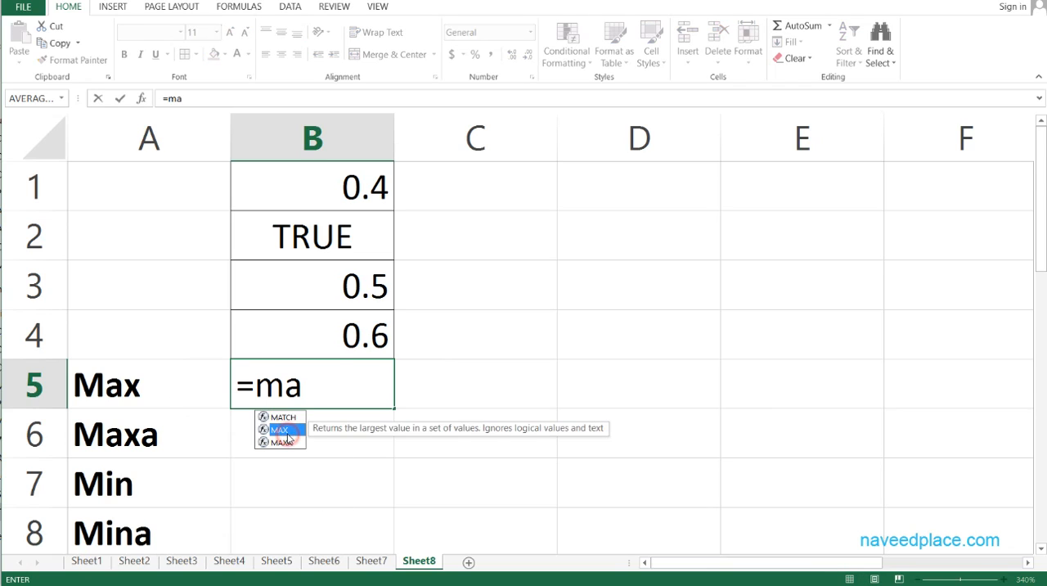
drag(311, 196, 317, 332)
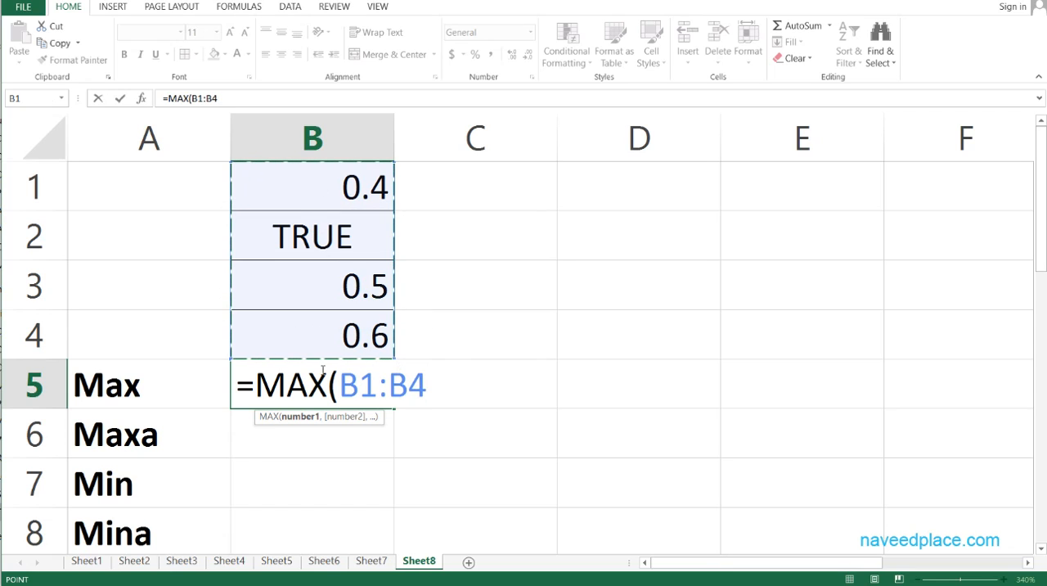
key(Return)
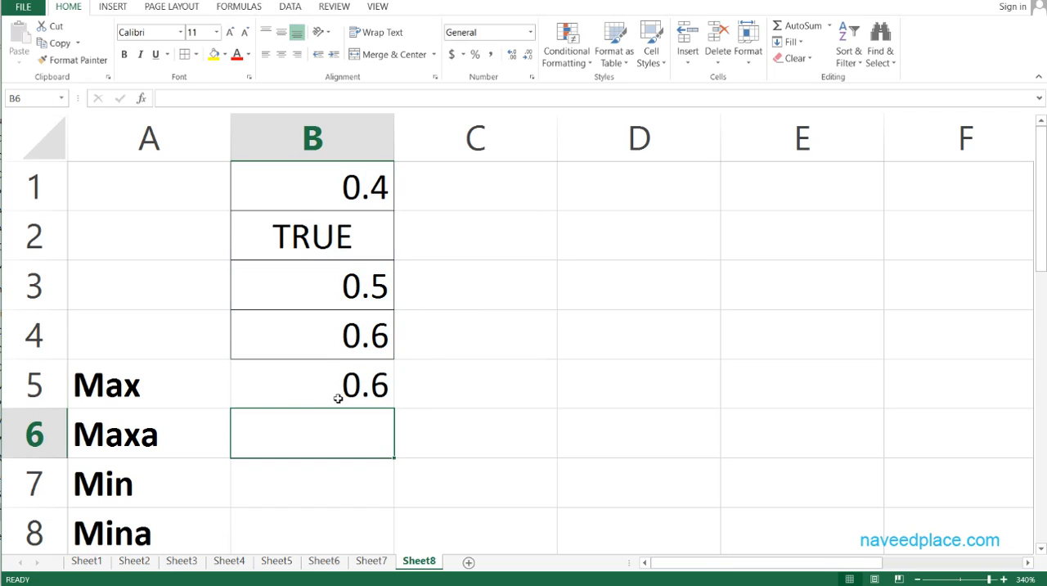
click(329, 396)
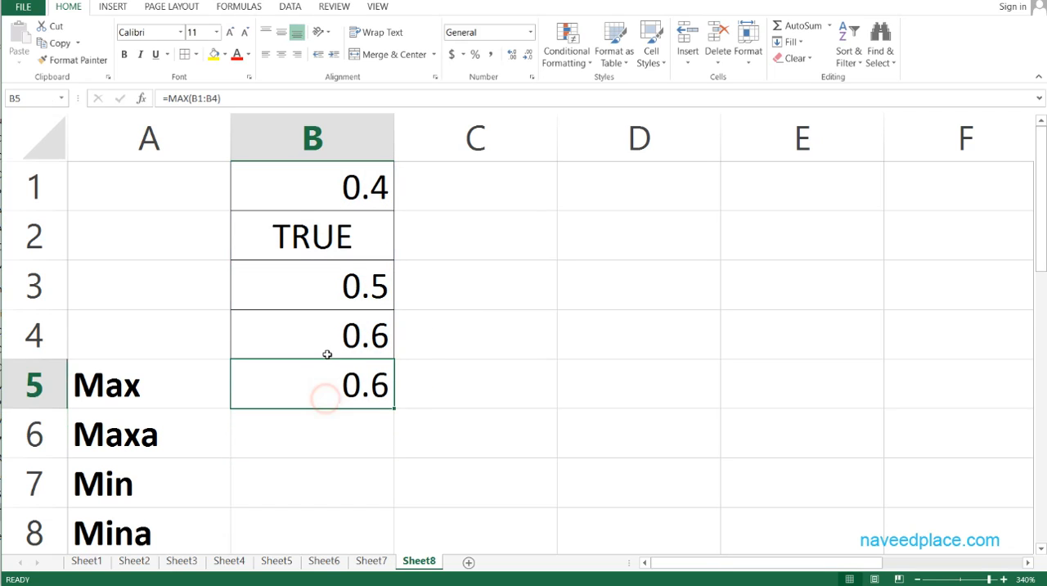
- Enter the formula =MAXA(B1:B4) in cell B6 beside the Maxa label
click(282, 441)
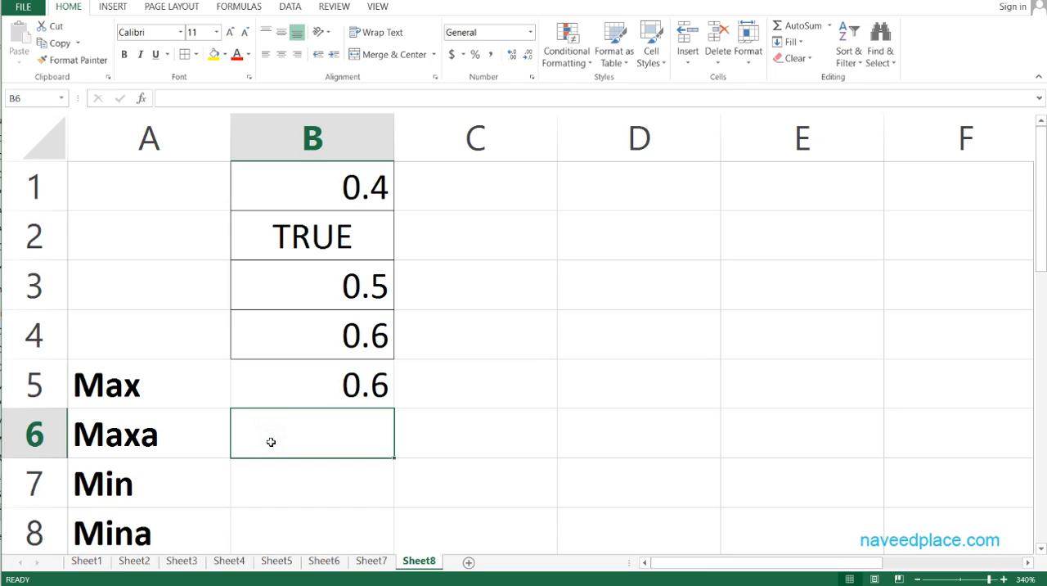
text(=)
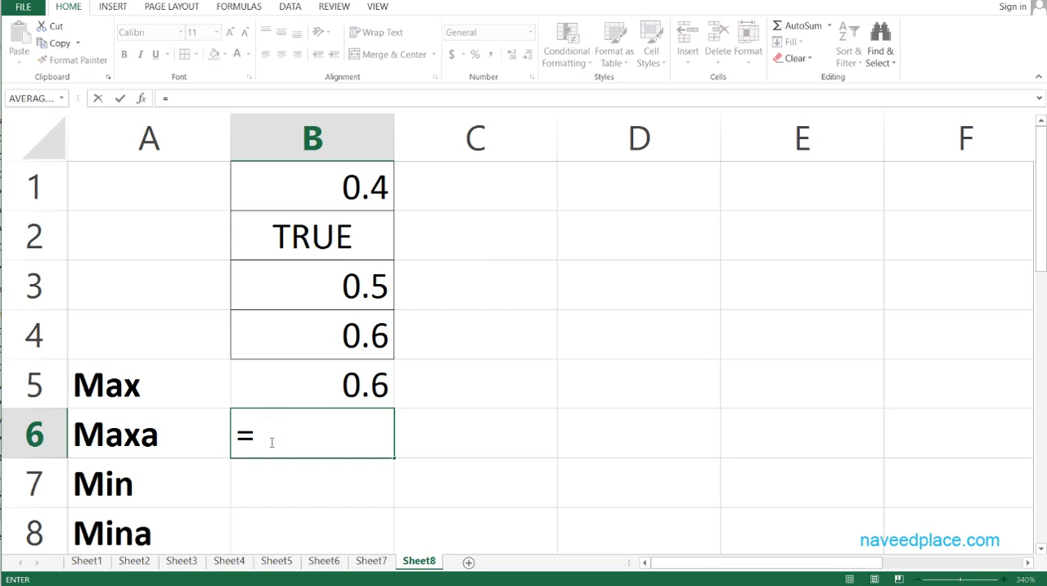
text(ma)
key(Down)
key(Down)
key(Tab)
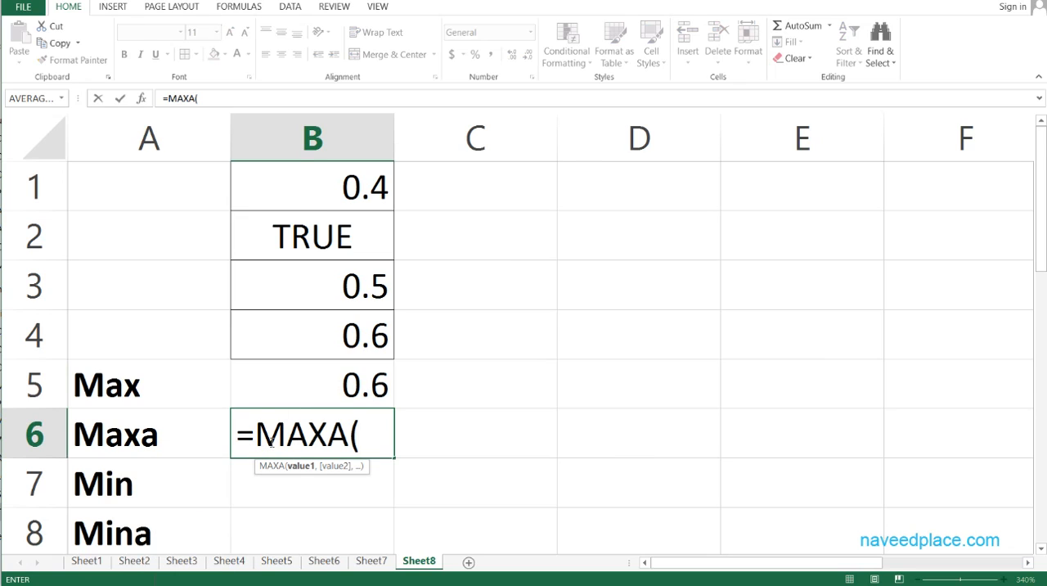
drag(346, 188, 353, 341)
key(Return)
click(354, 433)
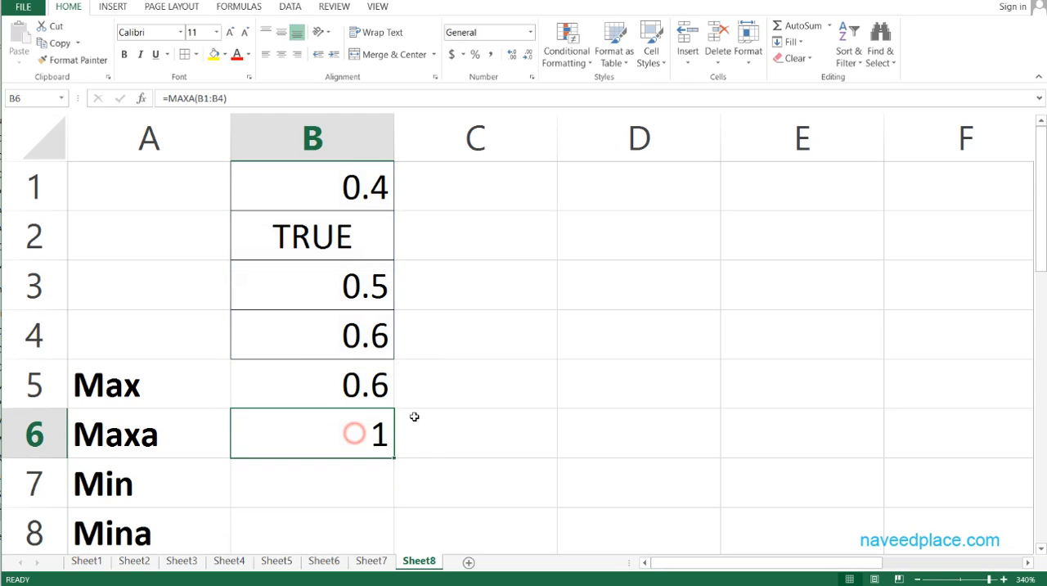
- Compare the MAX and MAXA results in B5 and B6 with the source values in B1:B4
click(210, 377)
click(356, 394)
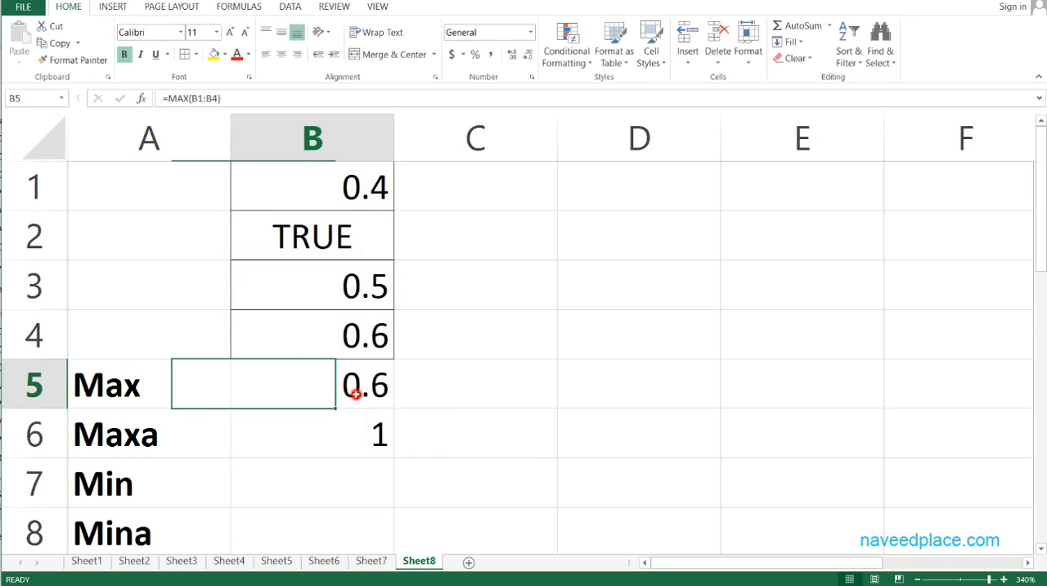
click(352, 432)
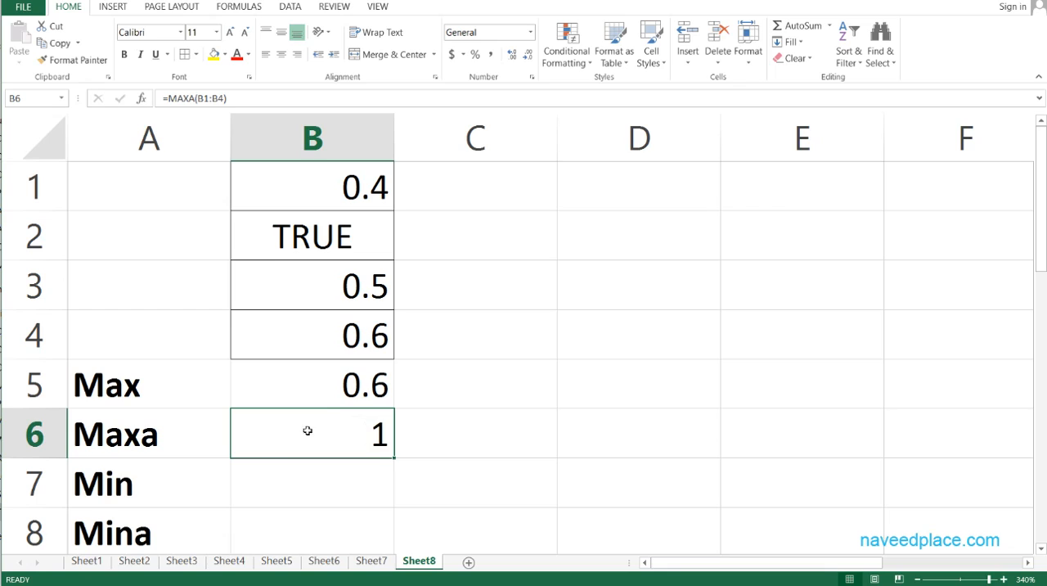
click(318, 390)
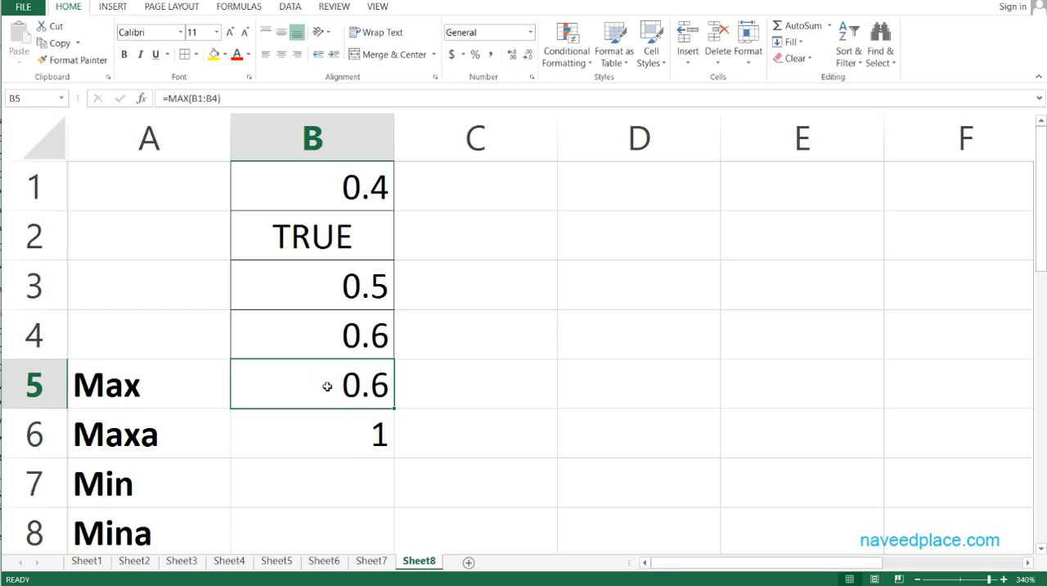
click(343, 323)
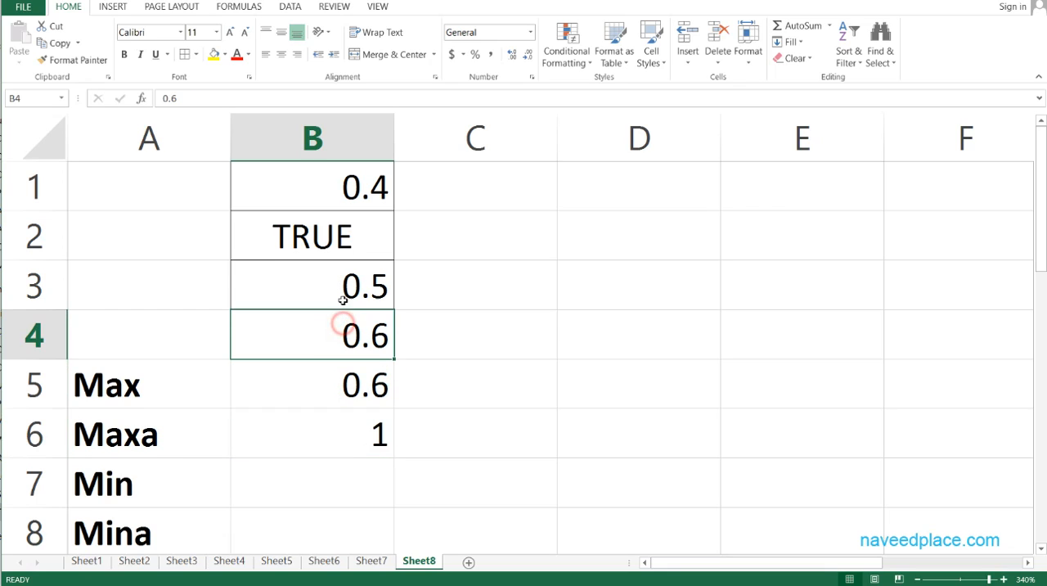
click(343, 288)
click(362, 181)
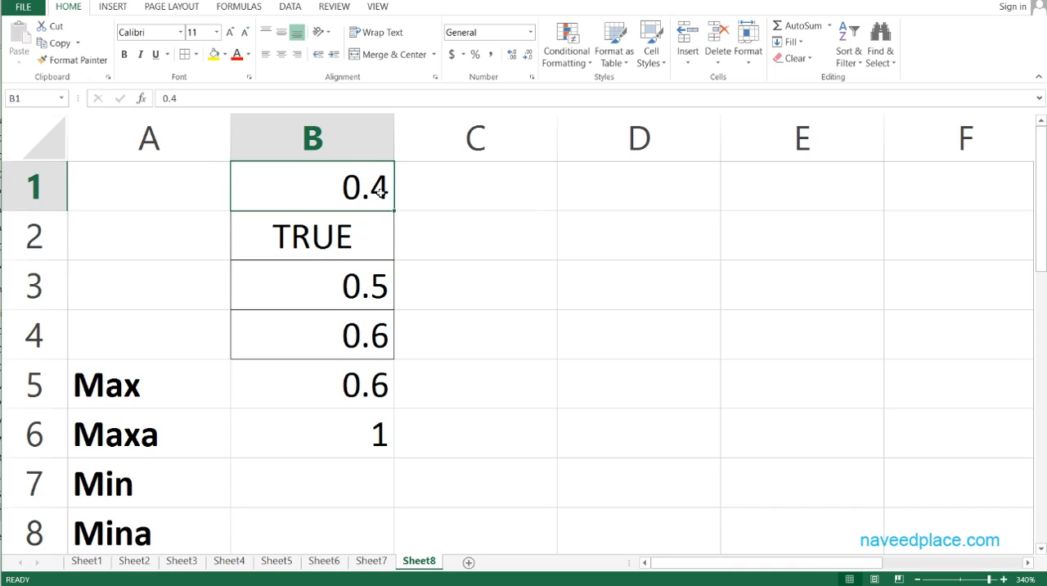
click(380, 287)
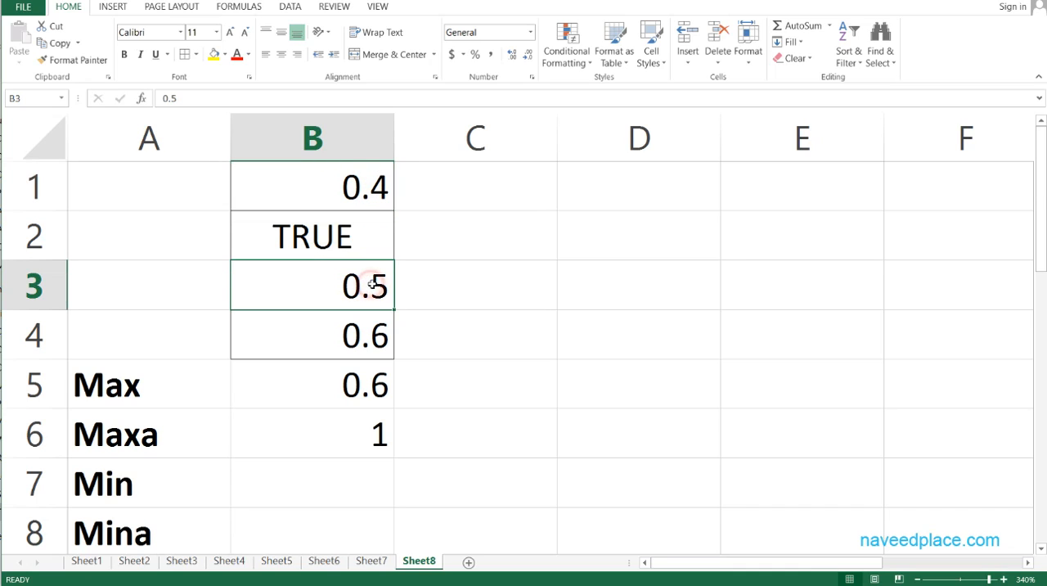
click(372, 343)
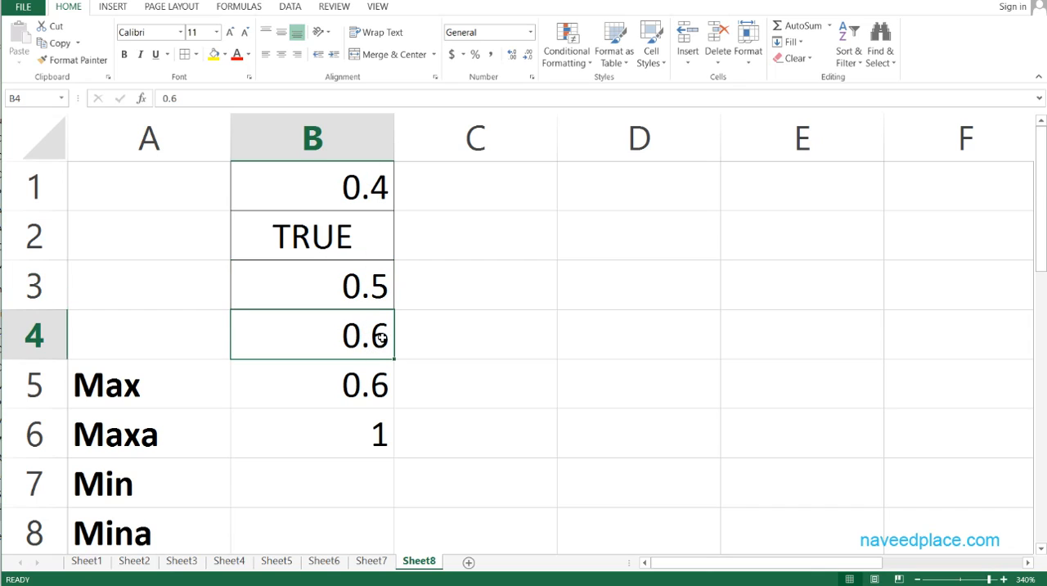
click(321, 422)
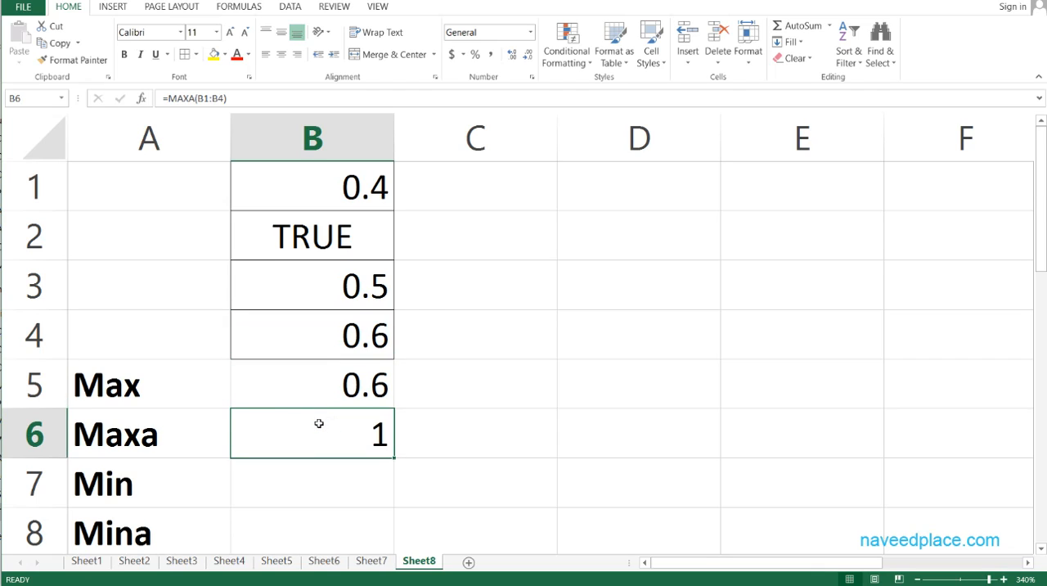
click(336, 250)
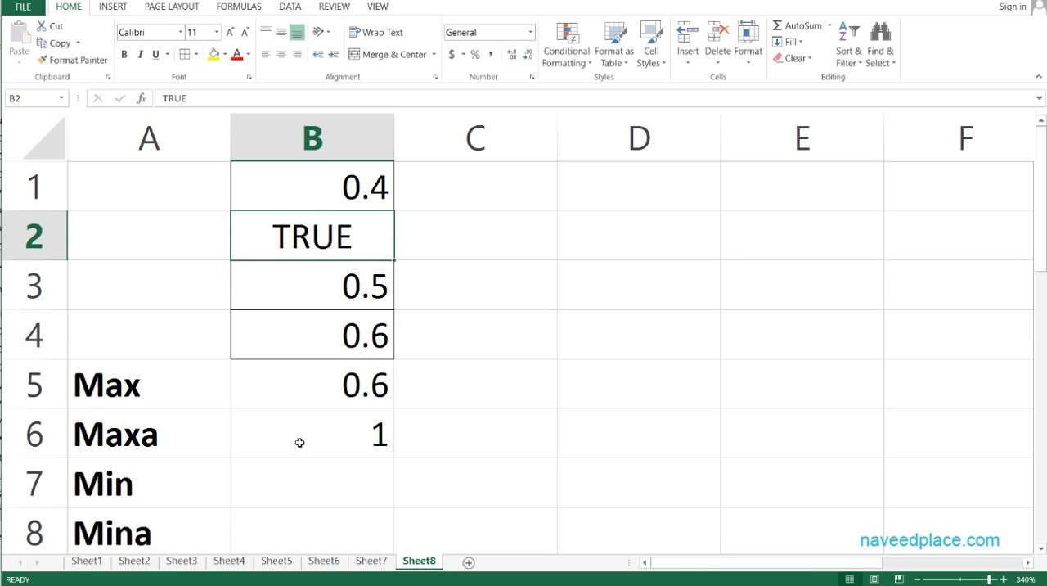
- Inspect the ranges referenced by the formulas in B5 and B6, and check the numeric cells B1, B3 and B4
double_click(270, 387)
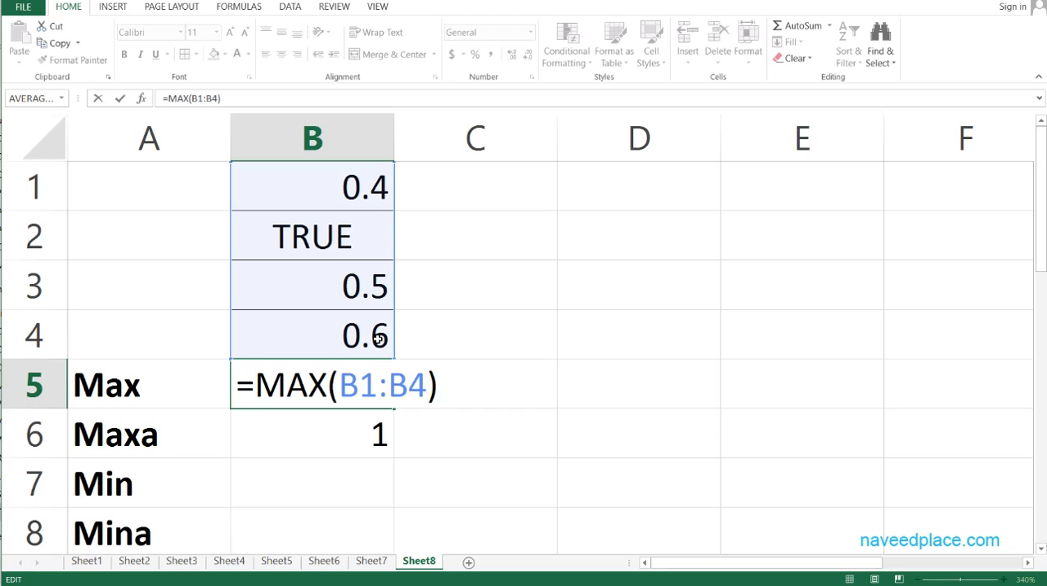
key(ctrl+Return)
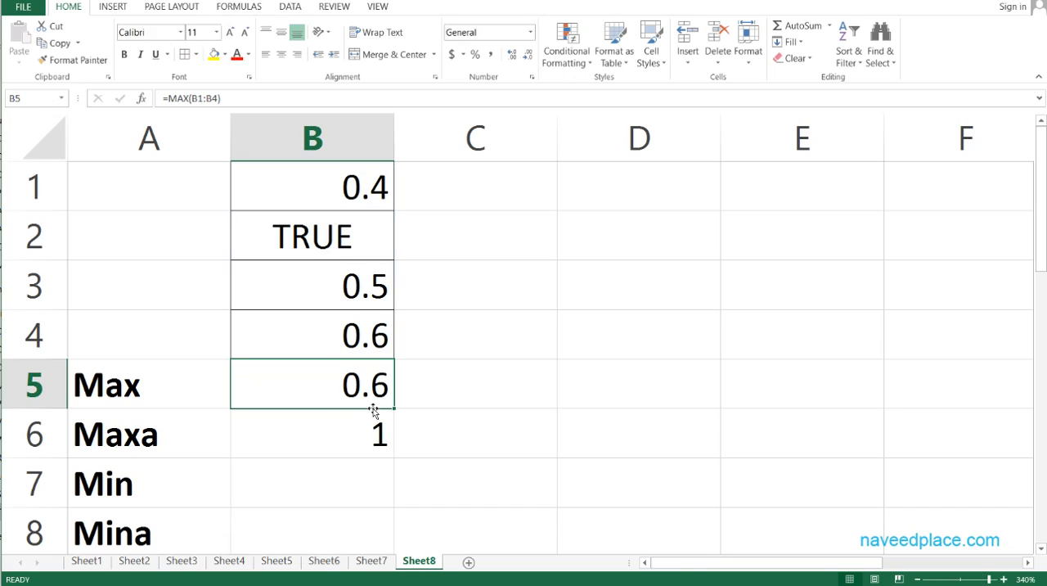
click(332, 426)
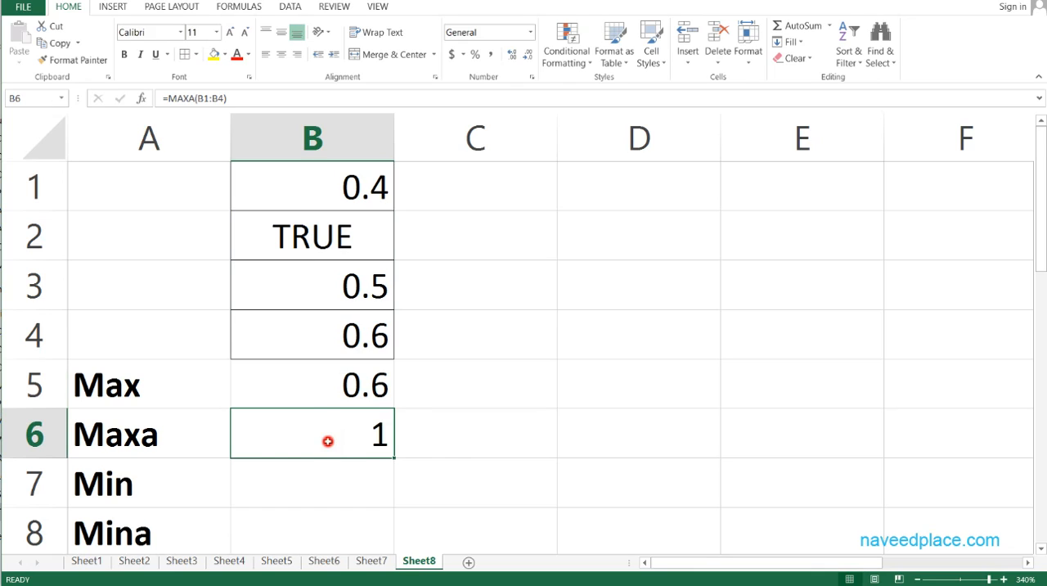
double_click(327, 441)
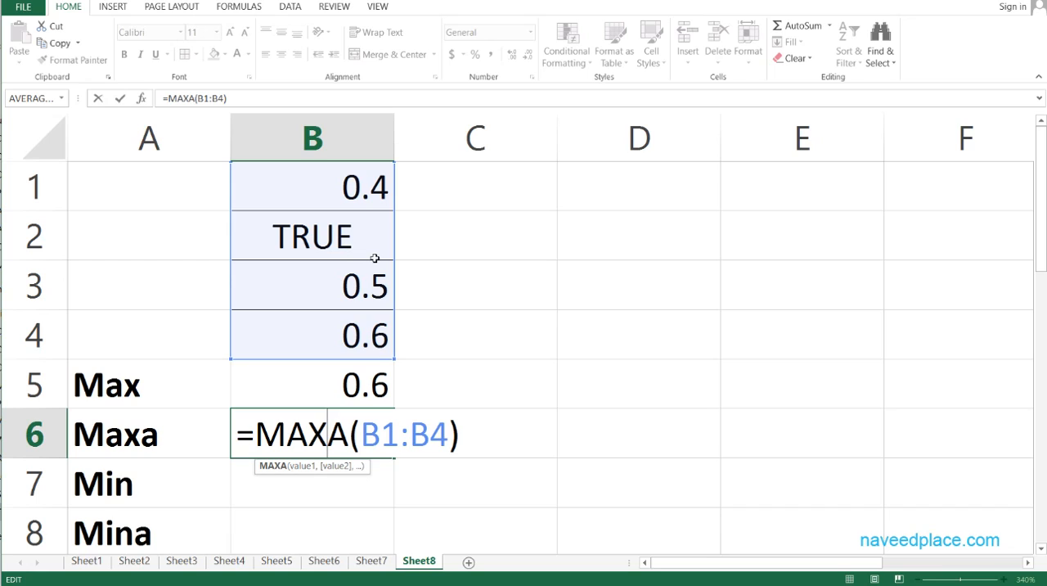
key(Return)
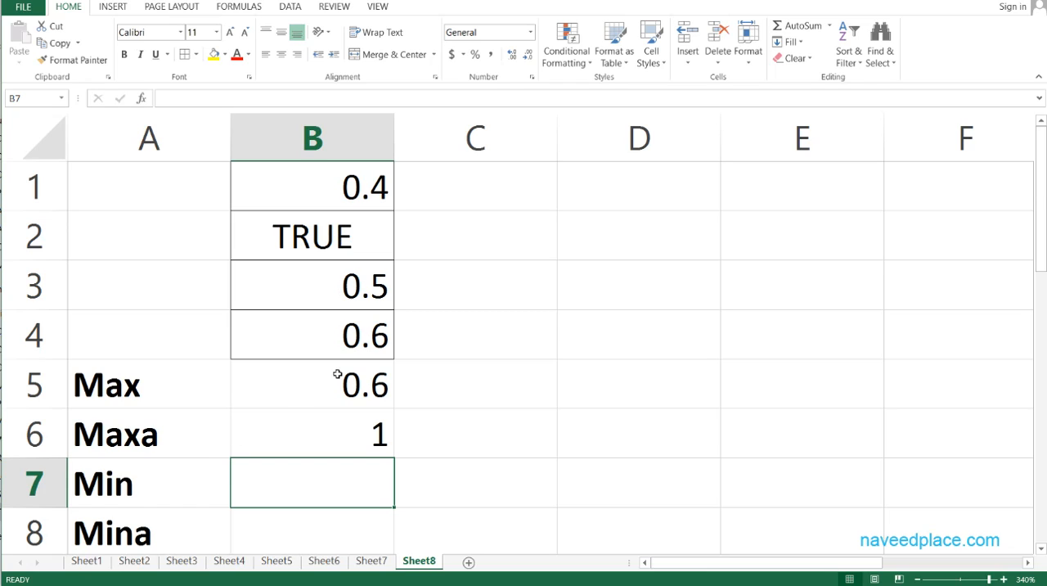
click(379, 196)
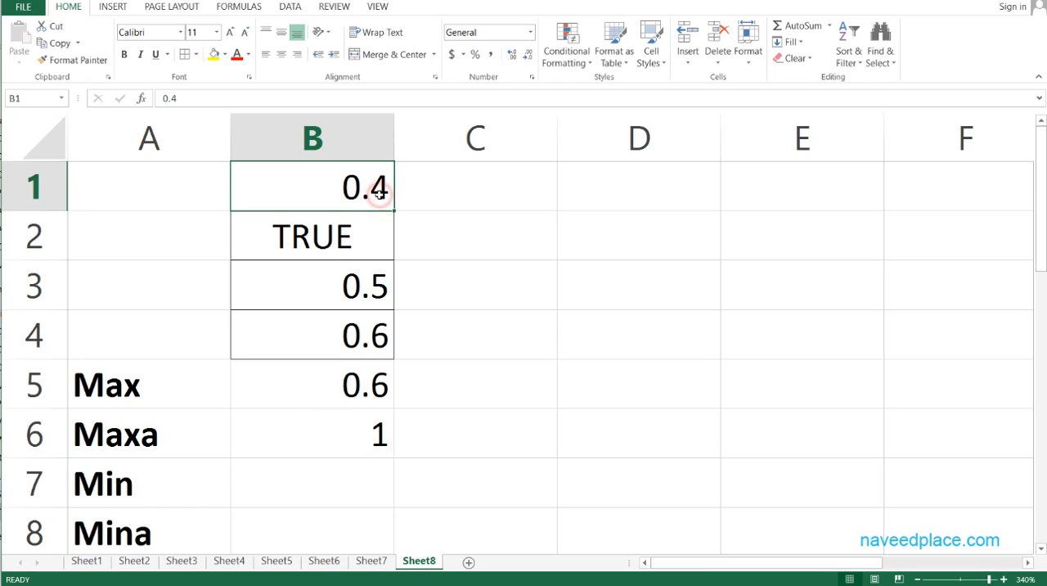
click(379, 303)
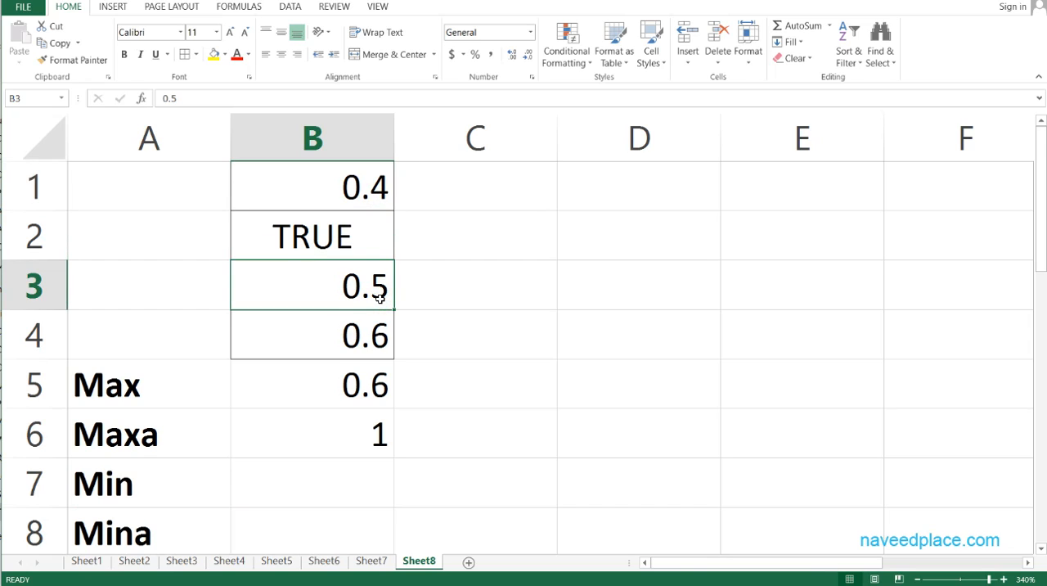
click(379, 336)
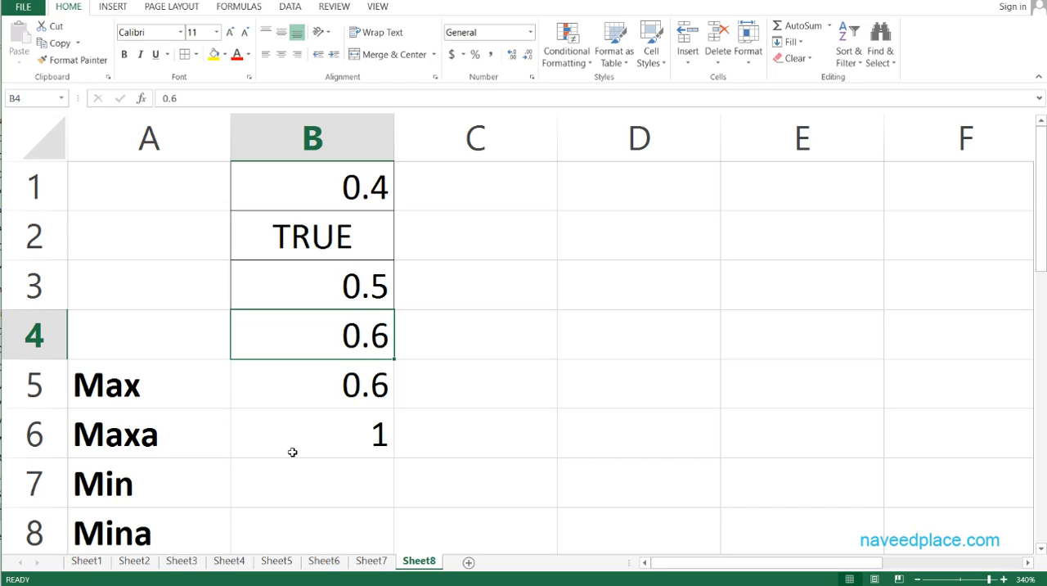
- Try replacing the logical value in B2 with a text entry, and undo the replacement
click(342, 247)
text(naveed)
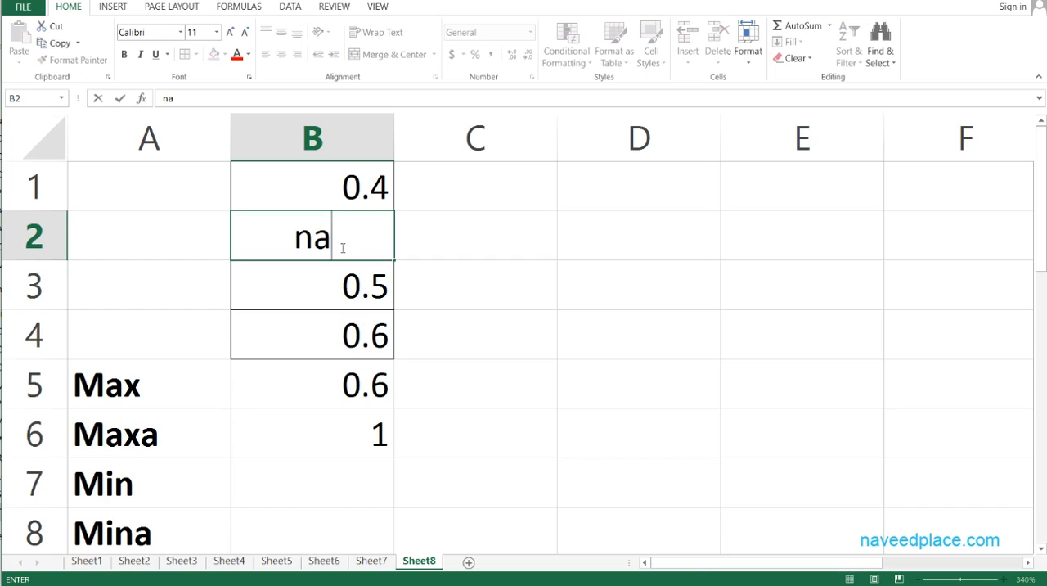
key(Return)
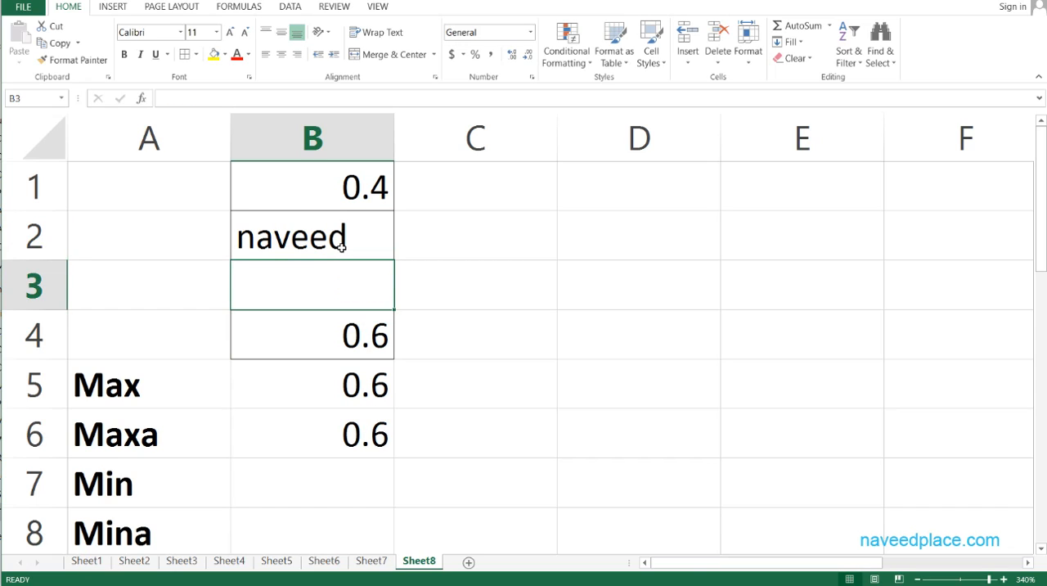
key(ctrl+z)
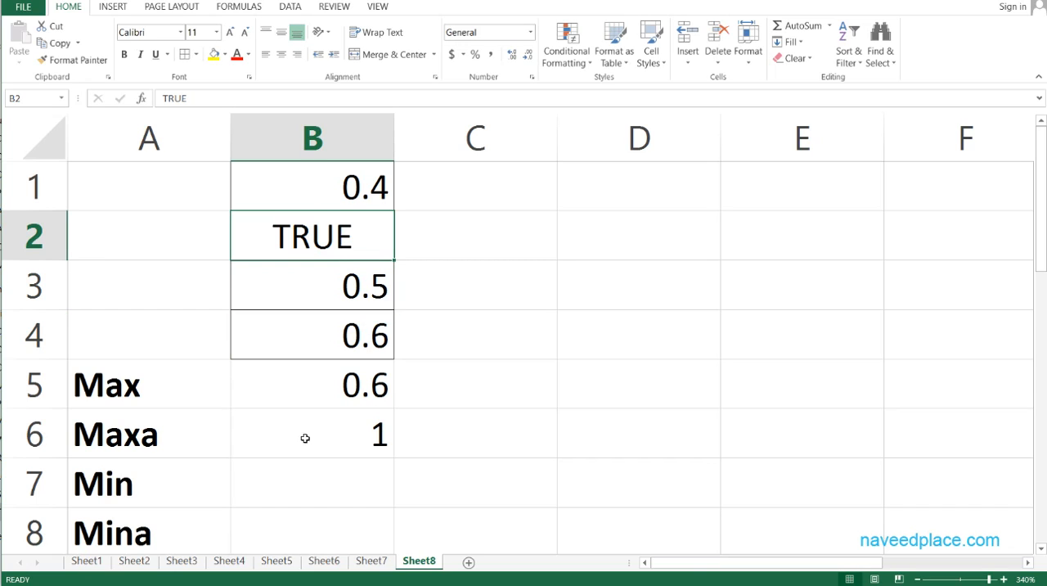
- Enter the formula =MIN(B1:B4) in cell B7 beside the Min label
click(296, 498)
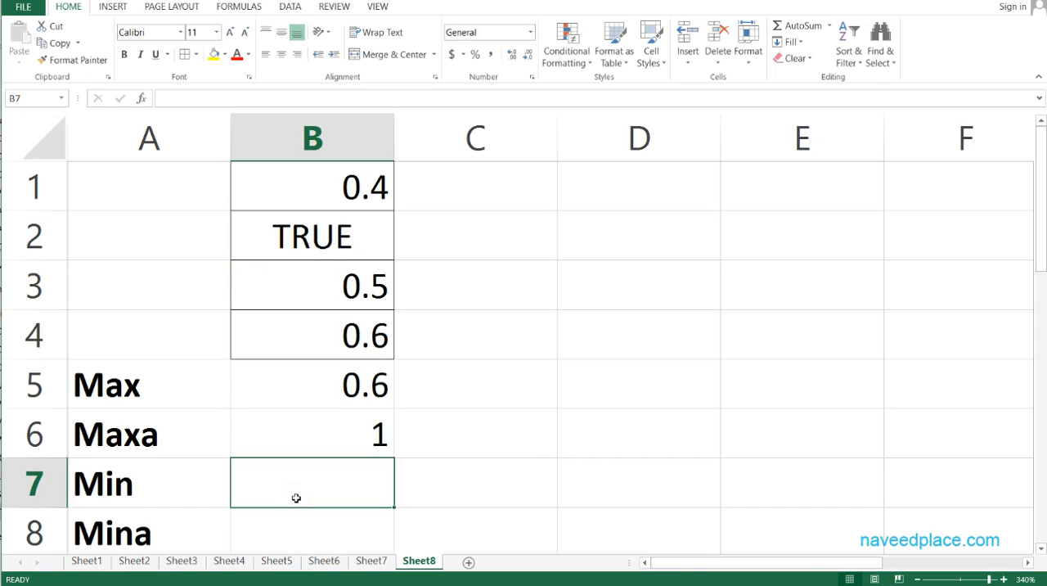
text(min()
key(Up)
key(Up)
key(Up)
click(296, 499)
key(F2)
key(Left)
key(Left)
key(Left)
key(Left)
text(=)
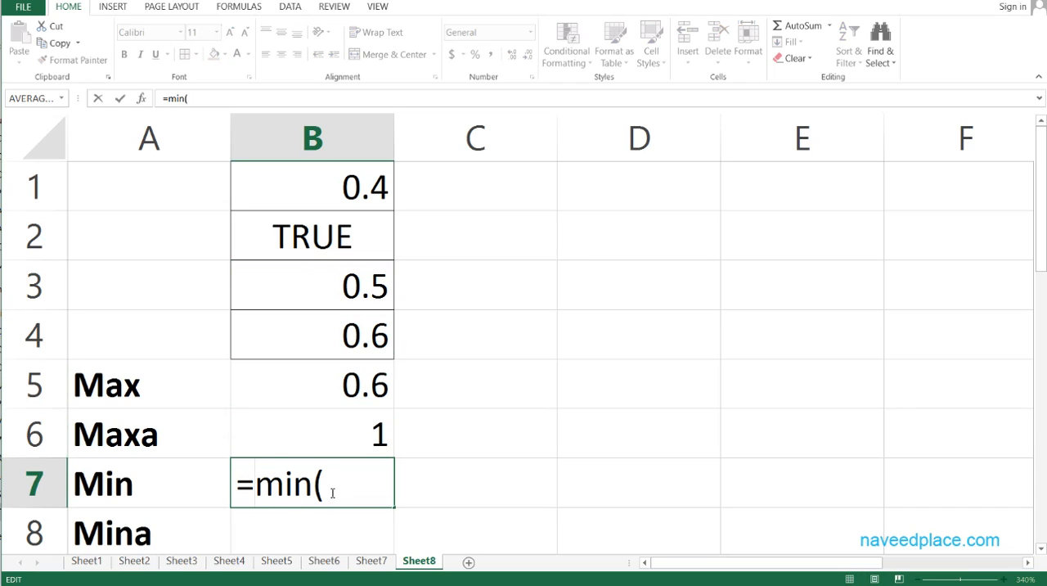
click(331, 489)
drag(331, 190, 342, 320)
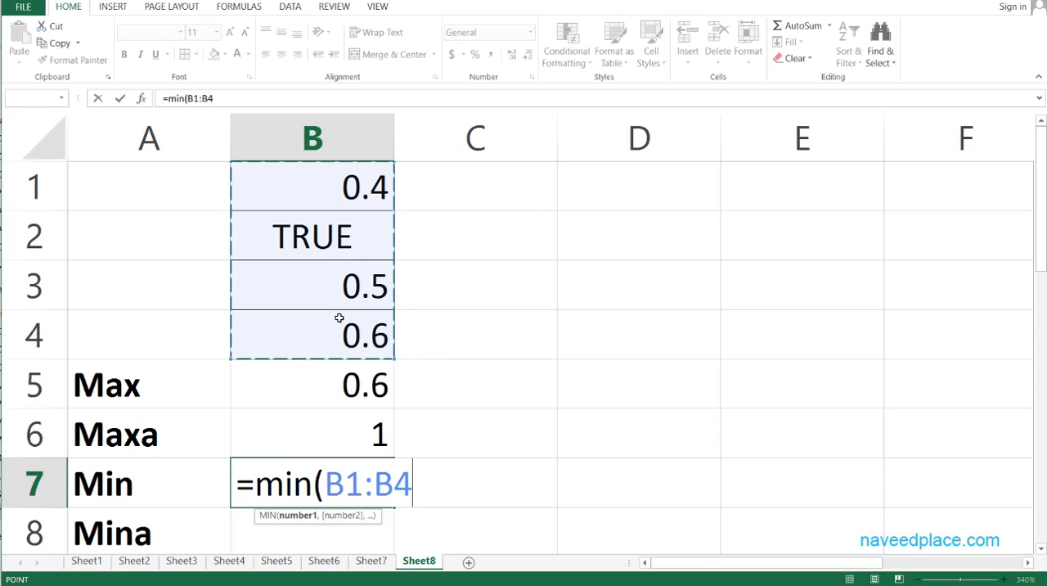
key(Return)
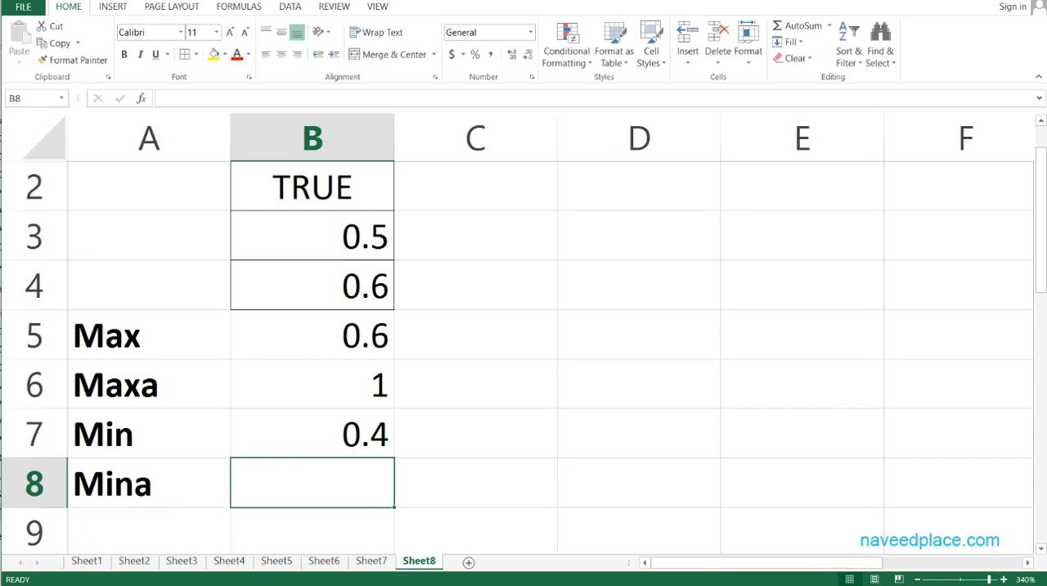
- Enter the formula =MINA(B1:B4) in cell B8 beside the Mina label
scroll(373, 195, up, 1)
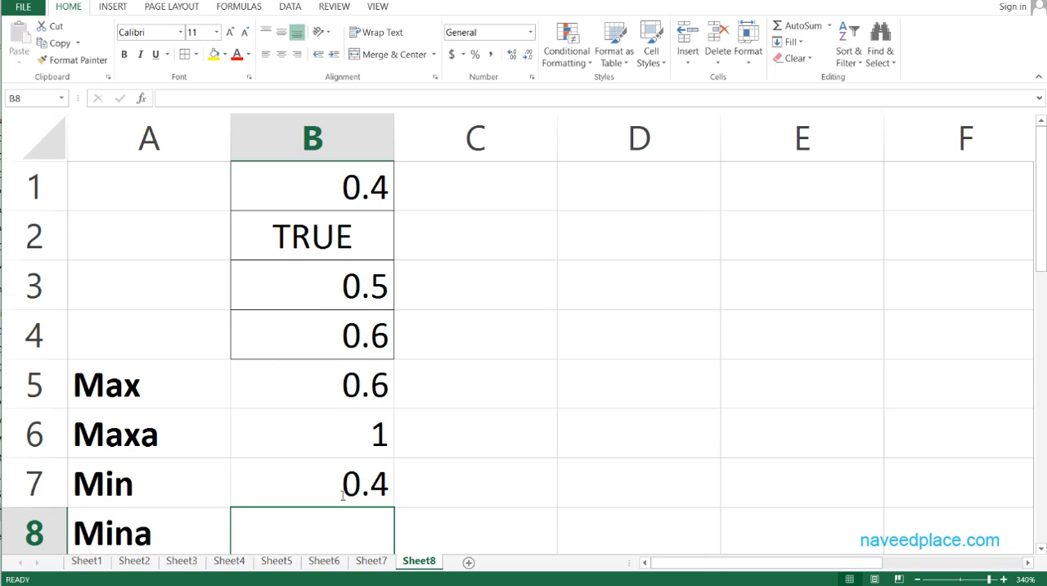
text(=min)
key(Down)
key(Down)
key(Up)
key(Tab)
key(Up)
key(Up)
key(Up)
key(Up)
key(Up)
key(Up)
- Replace the source values in B1, B2 and B3 with 100 each, and enter the logical value TRUE in B4
key(Up)
key(shift+Down)
key(shift+Down)
key(shift+Down)
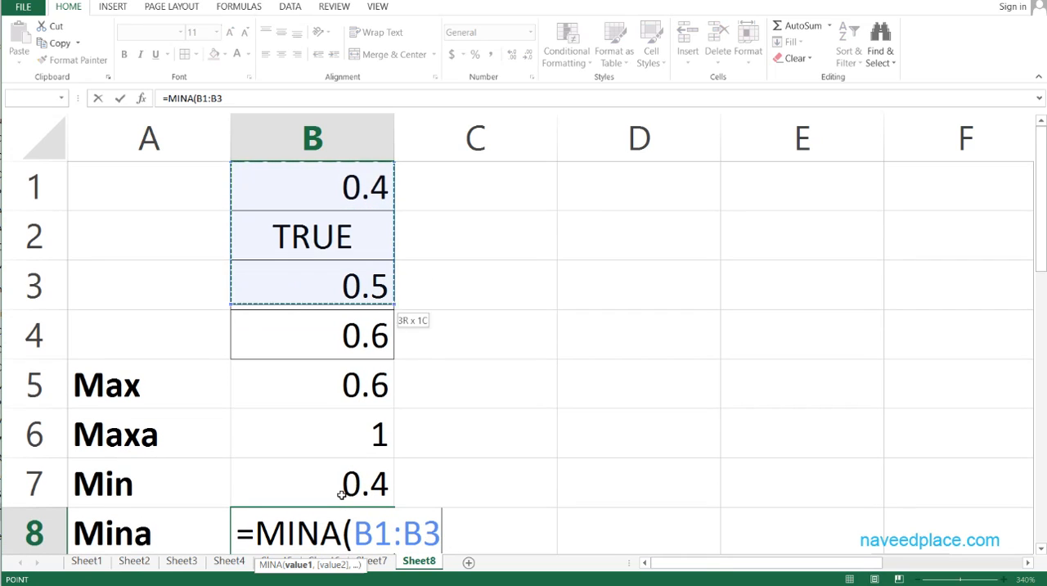
key(Return)
key(Up)
key(Up)
key(Up)
key(Up)
key(Up)
key(Up)
key(Up)
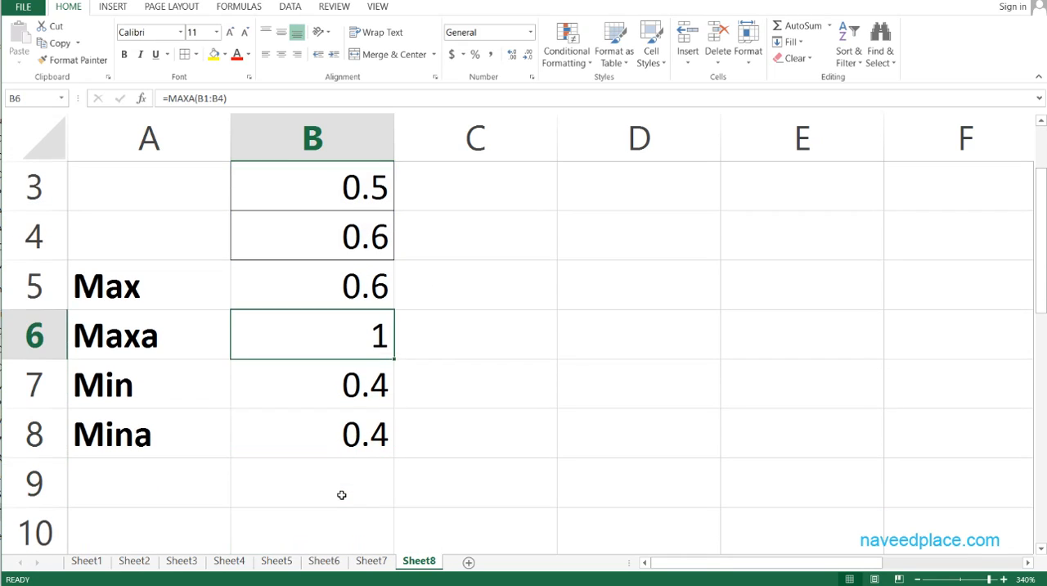
key(Down)
key(Down)
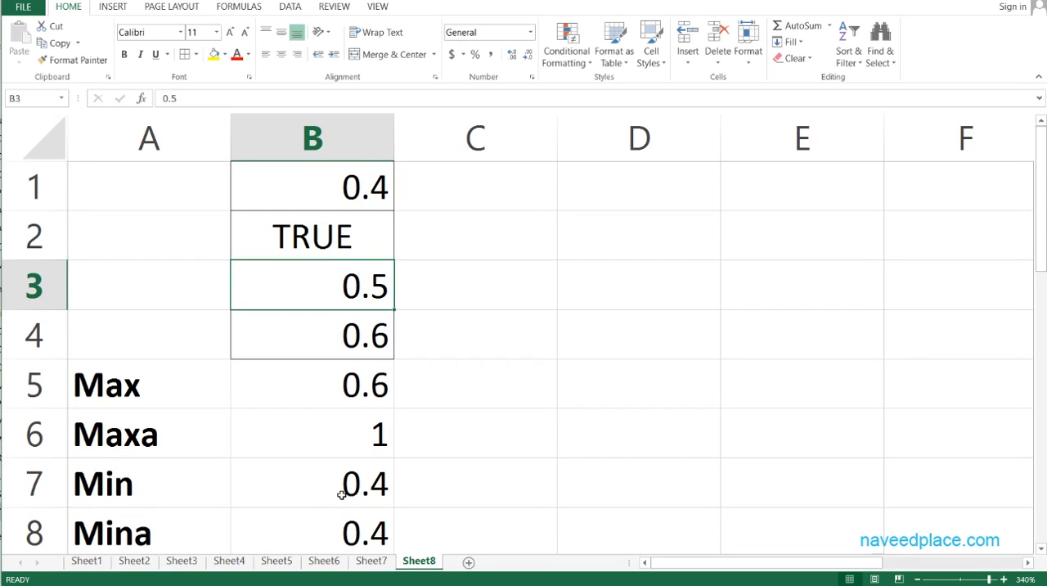
key(Up)
key(Up)
text(100)
key(Return)
key(Up)
key(Down)
text(100)
key(Return)
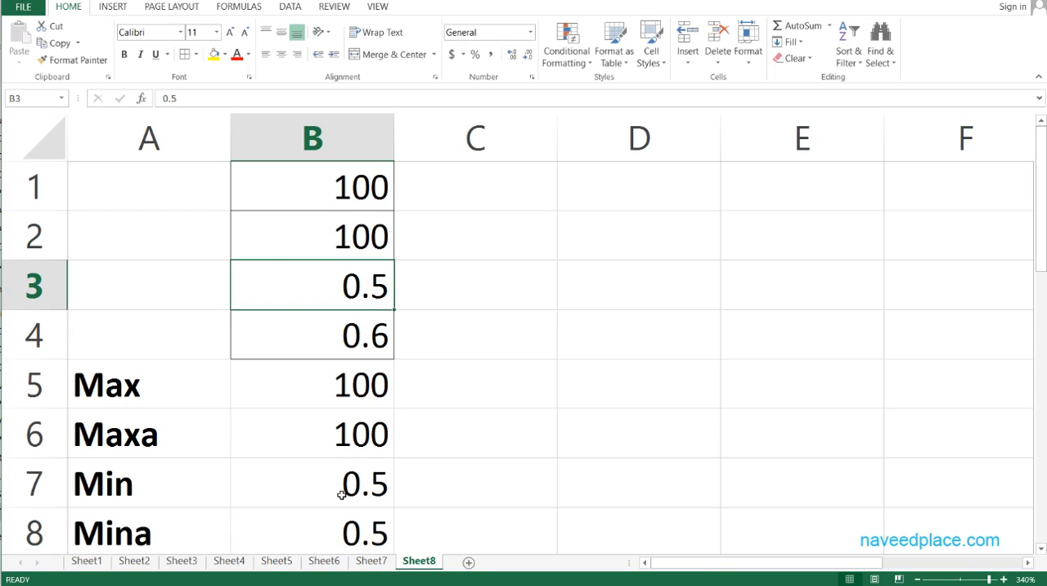
text(100)
key(Return)
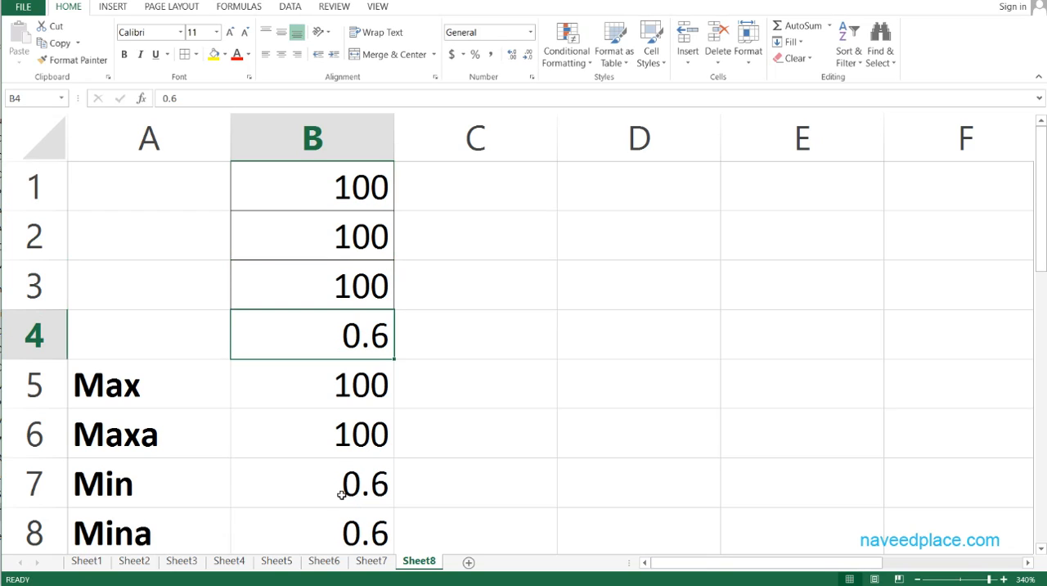
text(True)
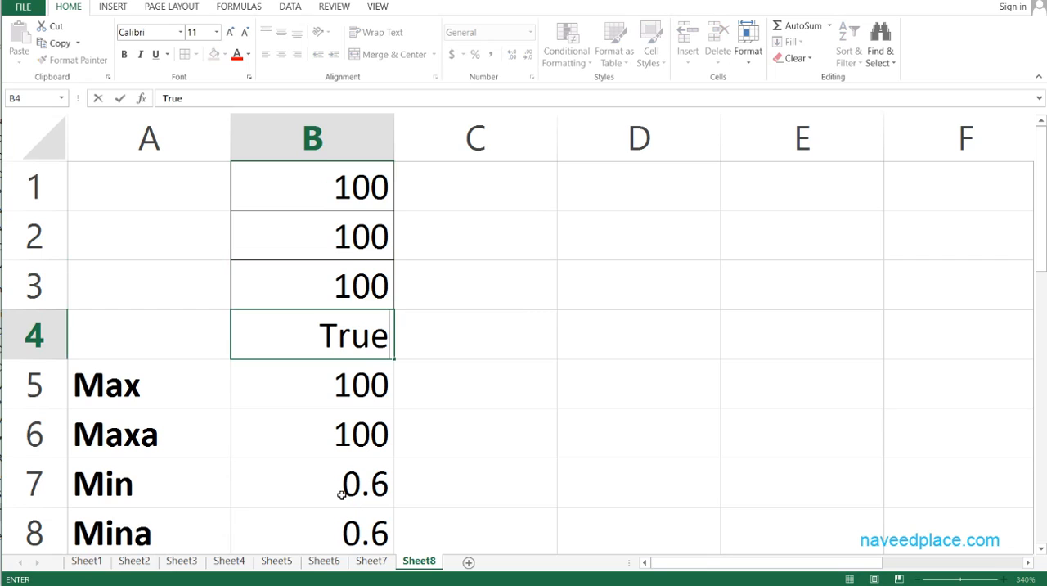
key(Return)
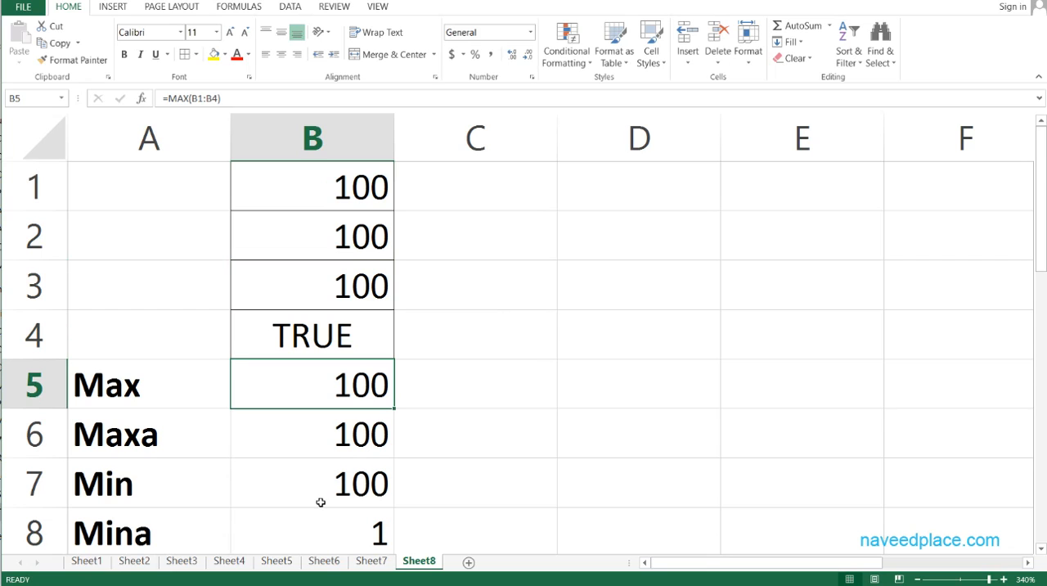
- Fill the Max and Maxa rows, cells A5:B6, with the standard red colour
scroll(422, 353, down, 1)
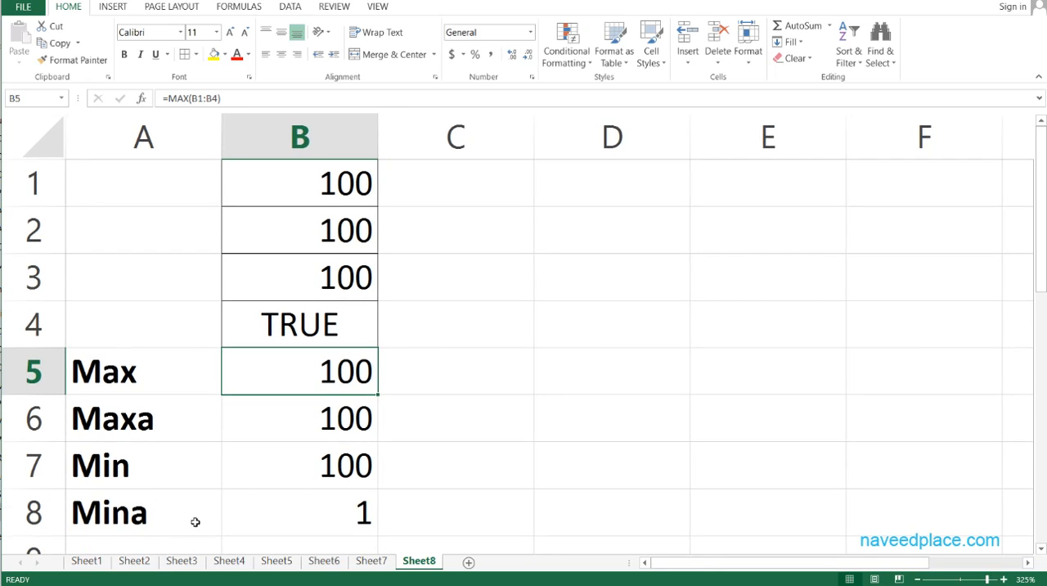
drag(133, 376, 262, 422)
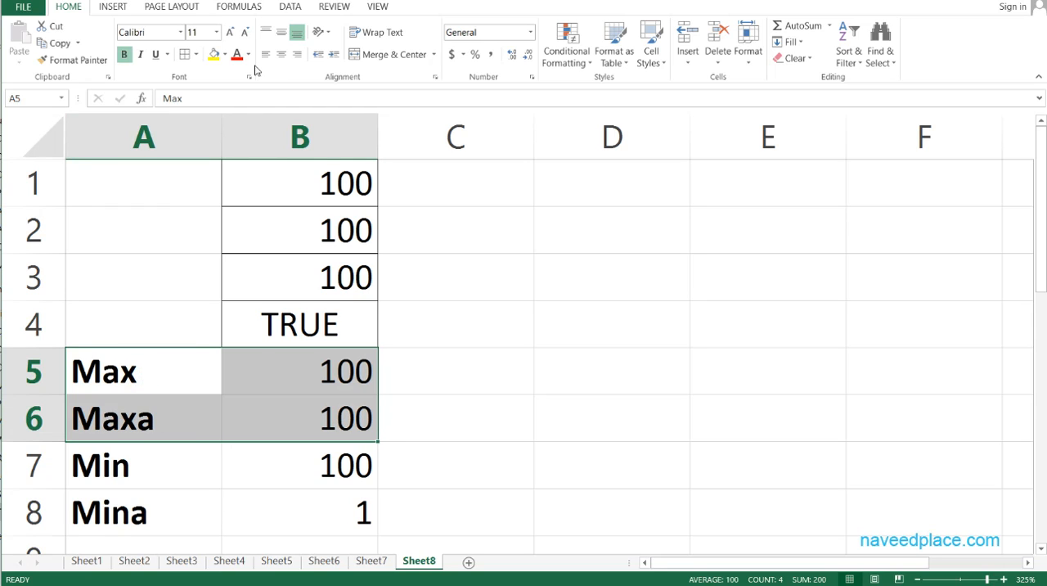
click(225, 54)
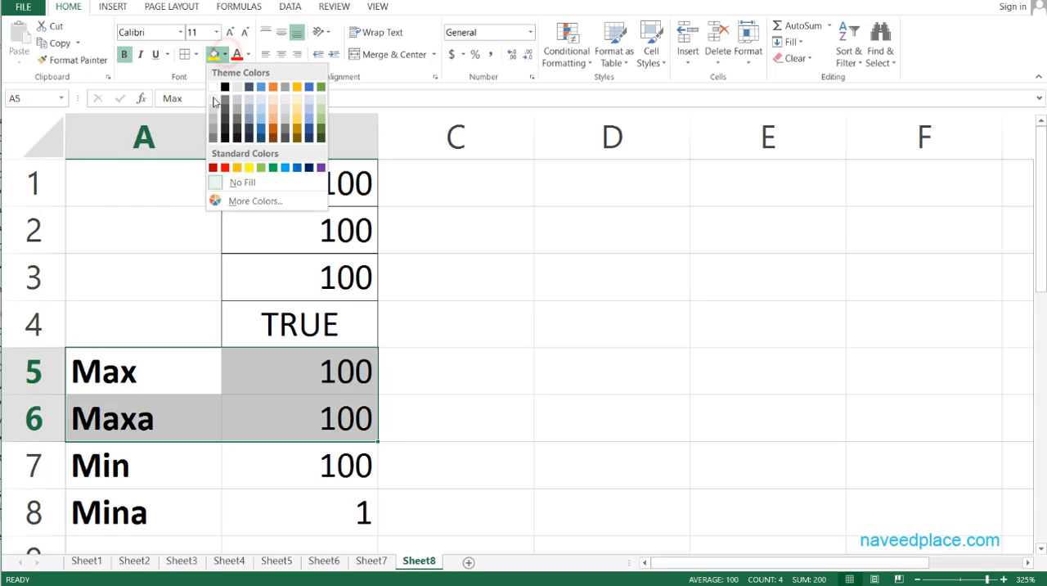
click(219, 170)
click(404, 464)
- Check the MIN formula in B7 and set the source value in B2 to 2000
click(82, 474)
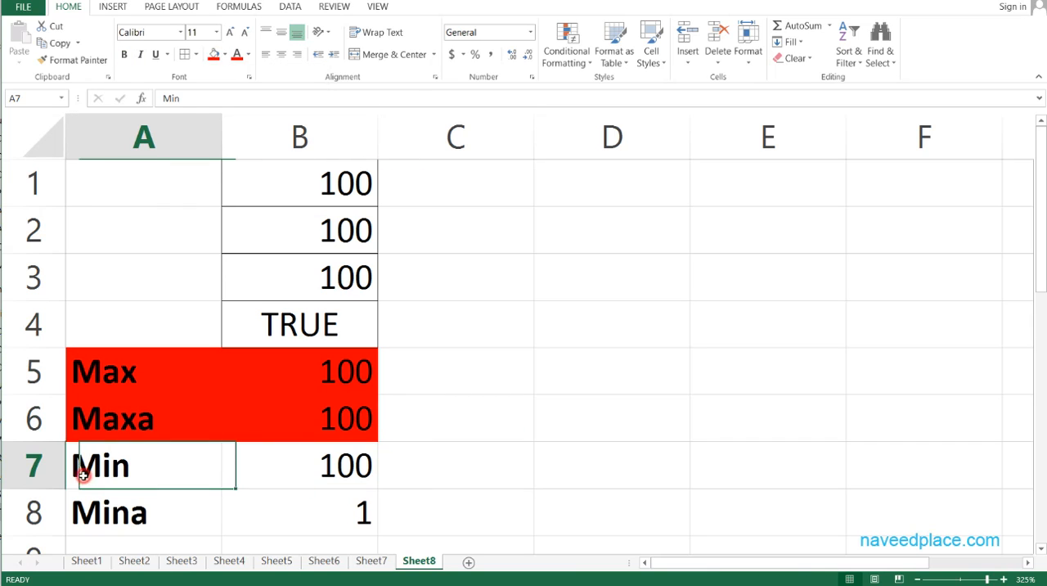
click(274, 475)
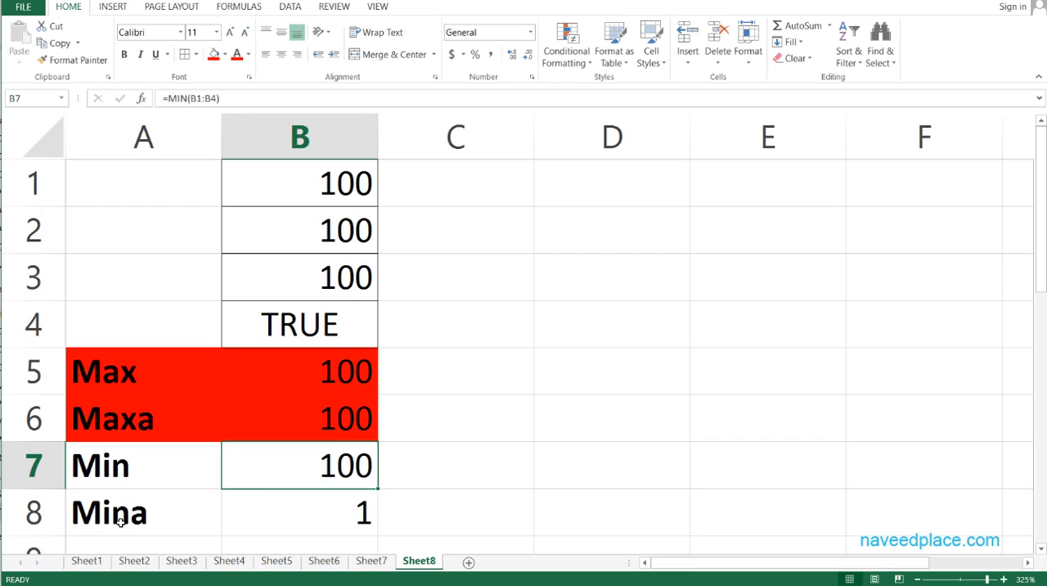
click(312, 242)
text(2000)
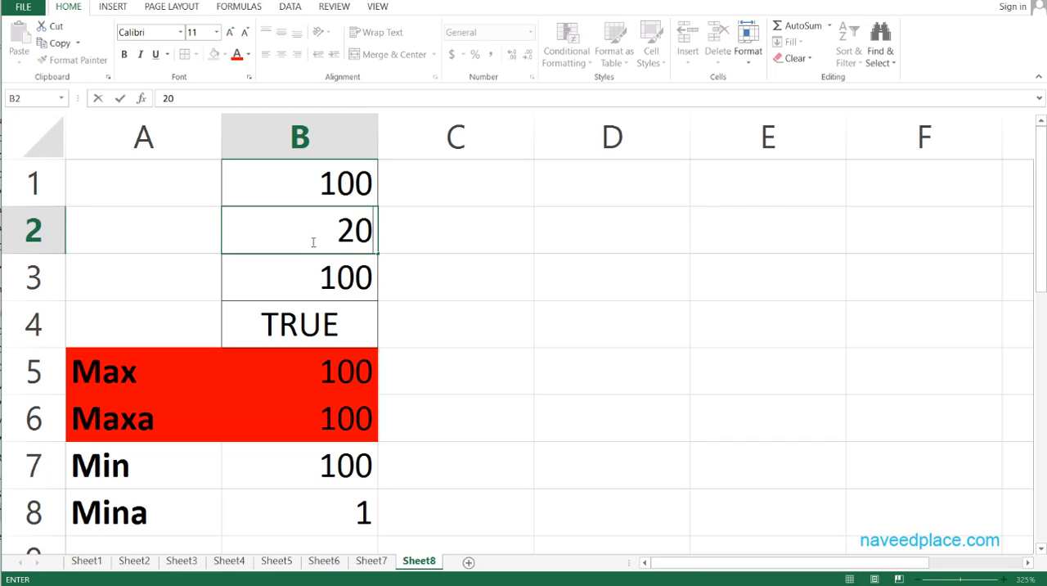
key(Return)
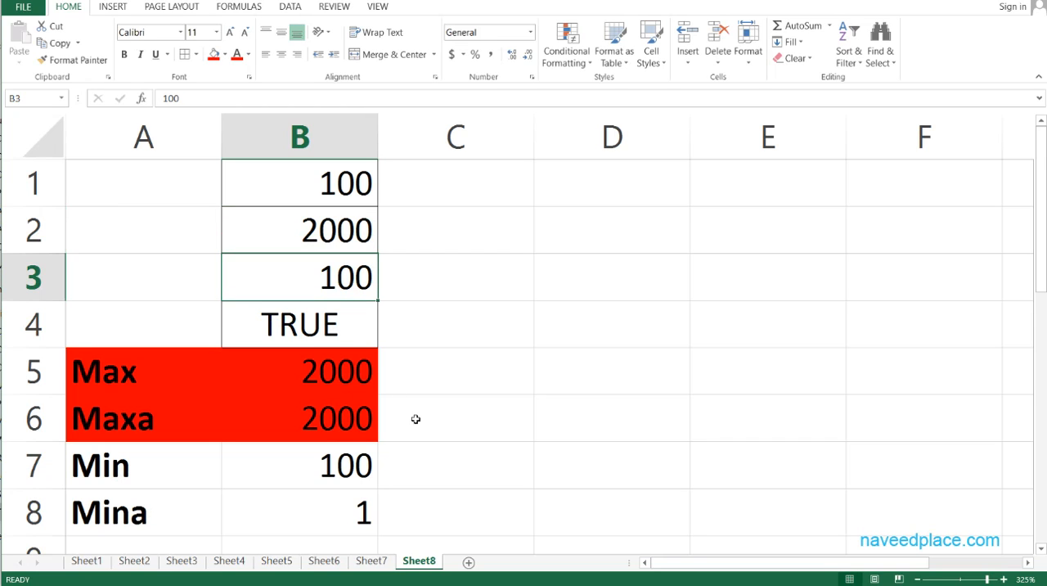
- Compare the MIN result in B7 with each source value in B1:B4, including the logical value
click(330, 458)
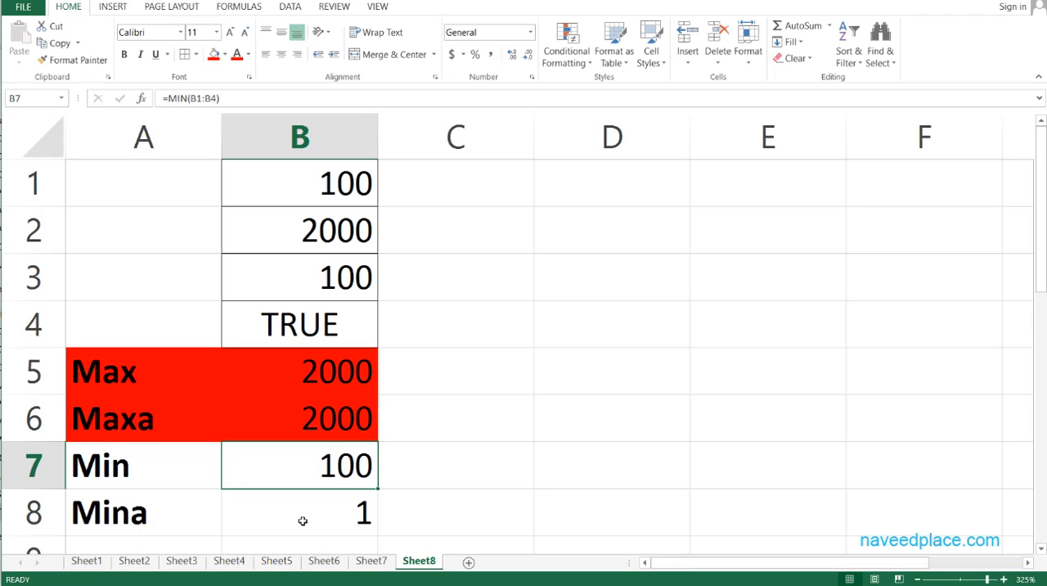
click(352, 190)
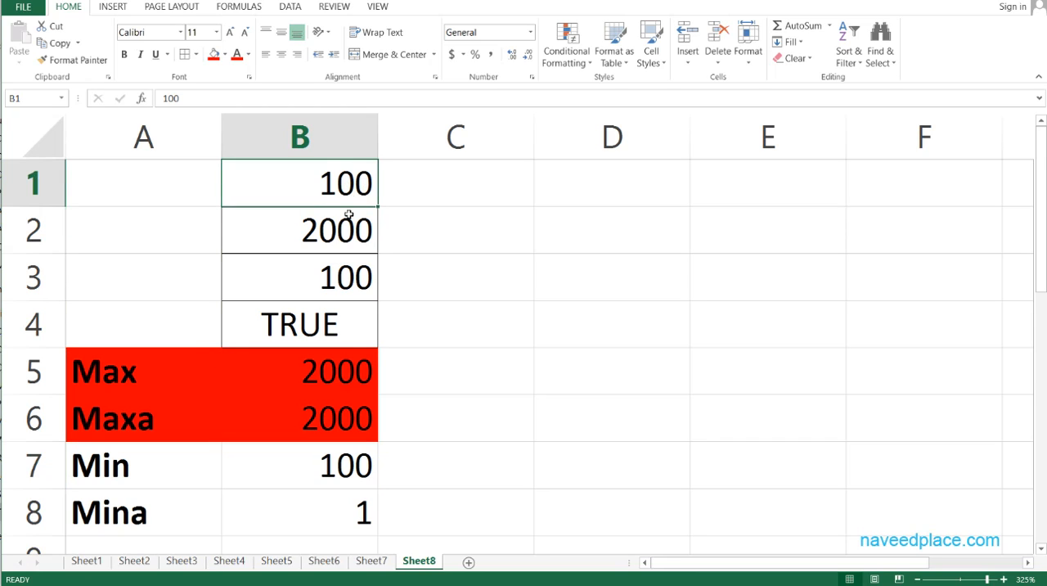
click(340, 242)
click(341, 271)
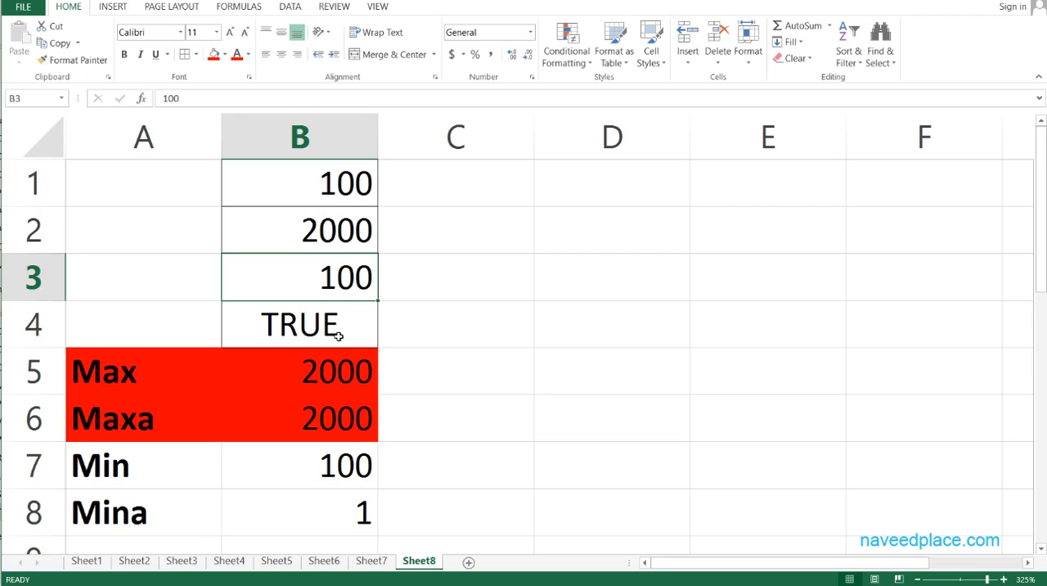
click(349, 188)
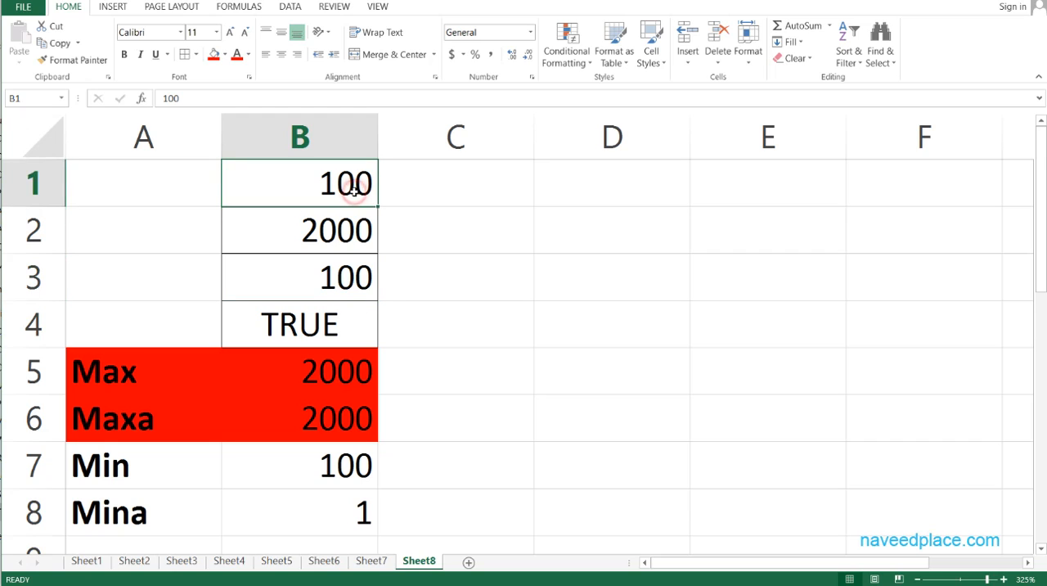
click(351, 245)
click(350, 285)
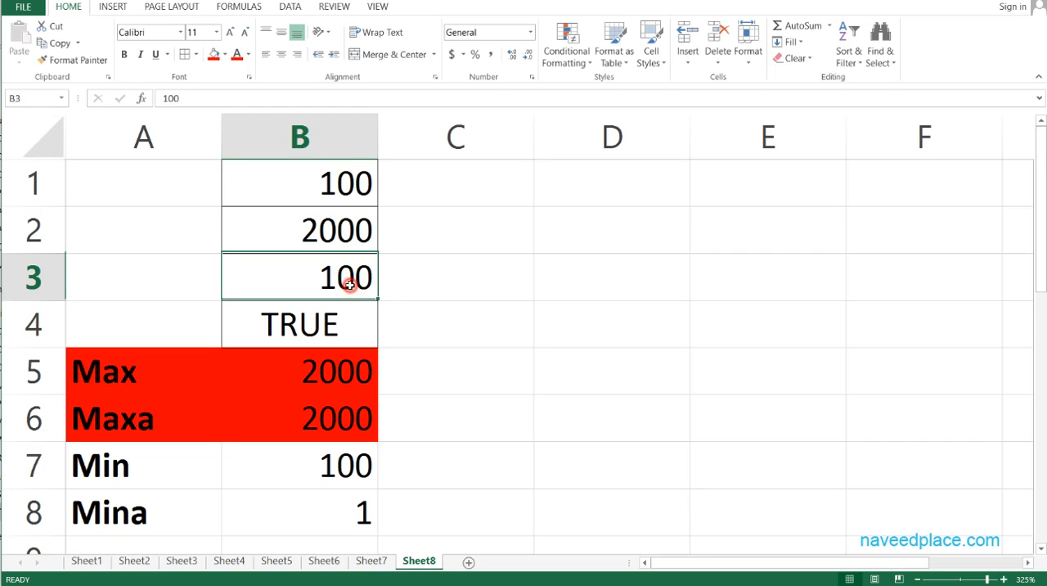
click(329, 329)
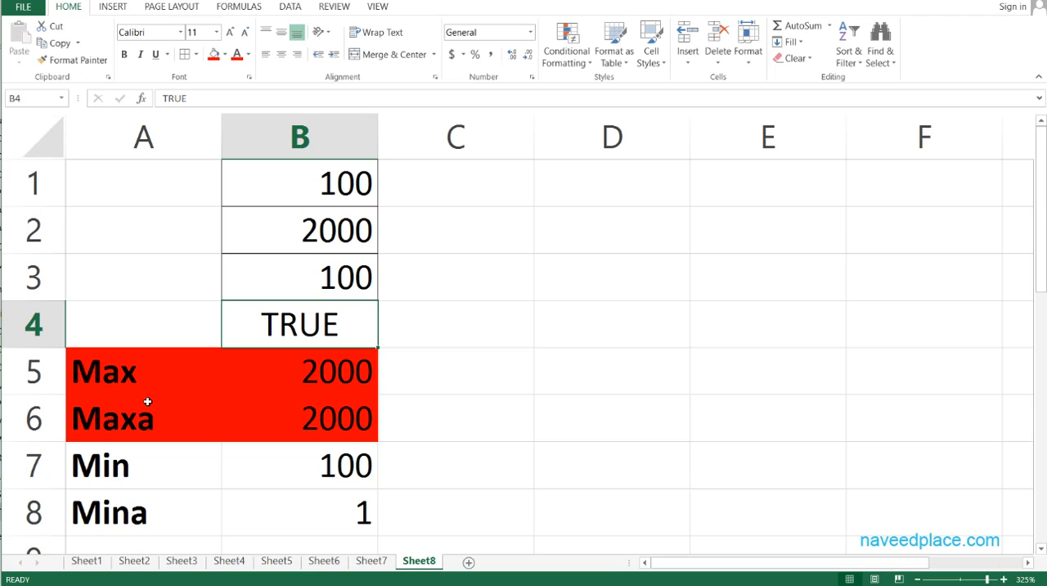
- Review the MAX, MAXA, MIN and MINA results in B5:B8 together with their labels in A5:A8
click(276, 381)
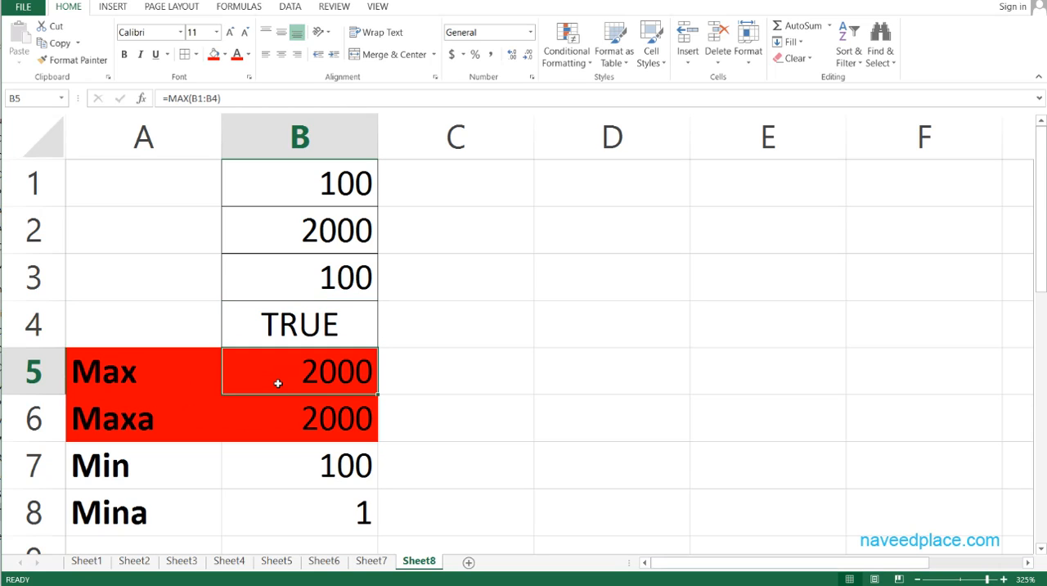
click(258, 468)
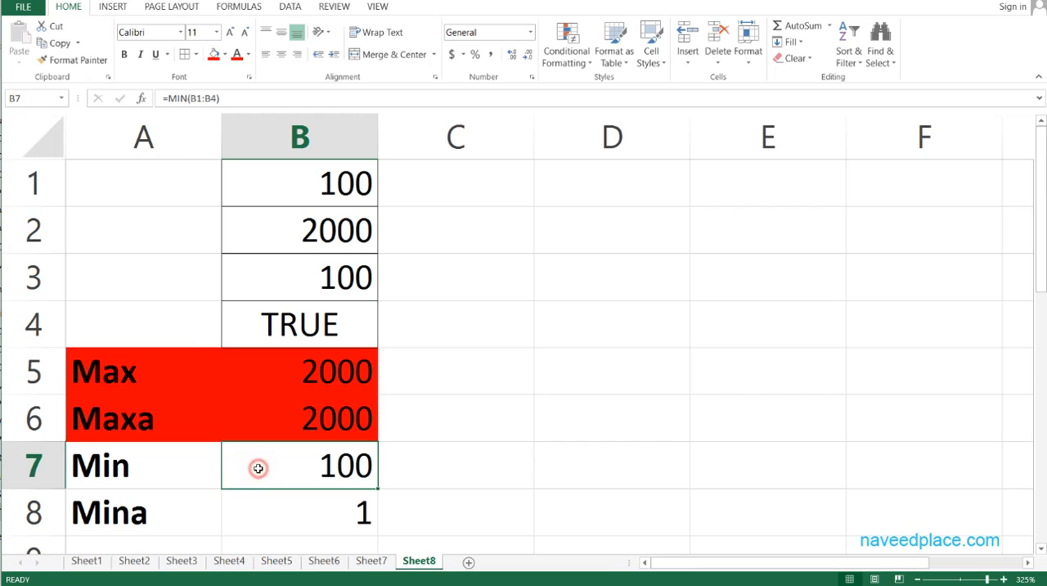
click(293, 420)
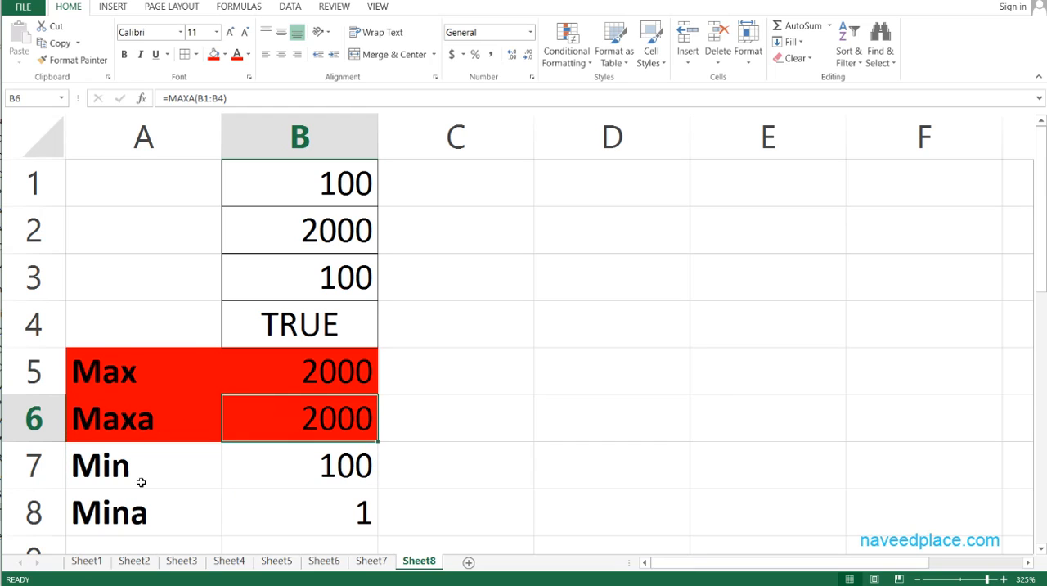
click(142, 512)
click(295, 507)
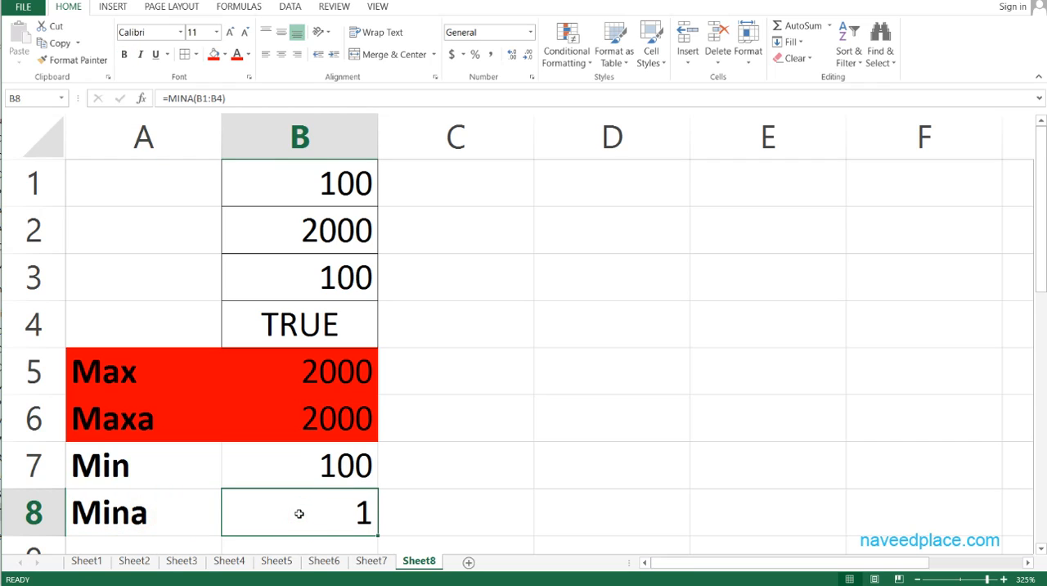
click(116, 390)
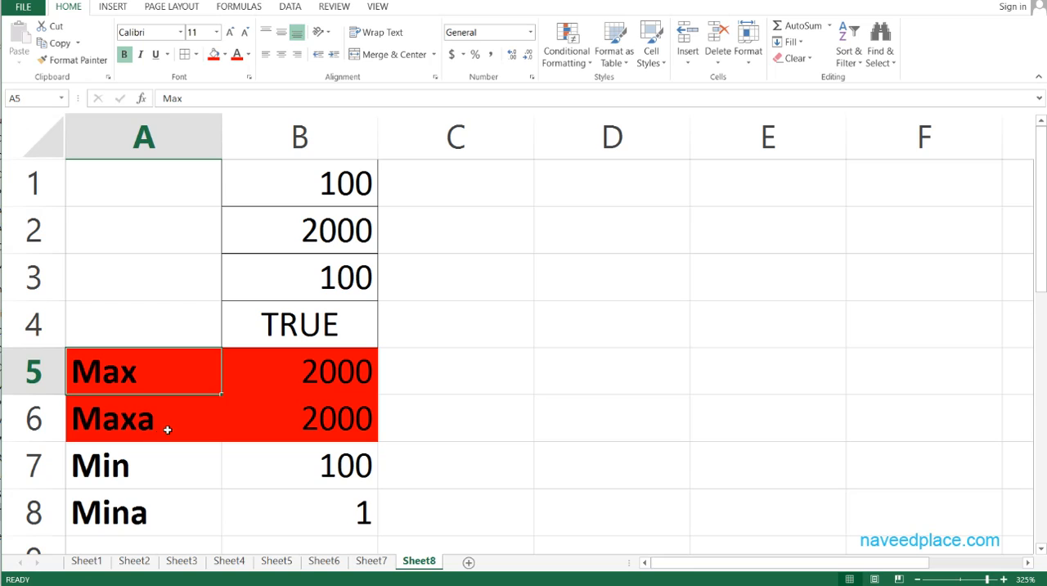
click(161, 434)
click(142, 463)
click(147, 516)
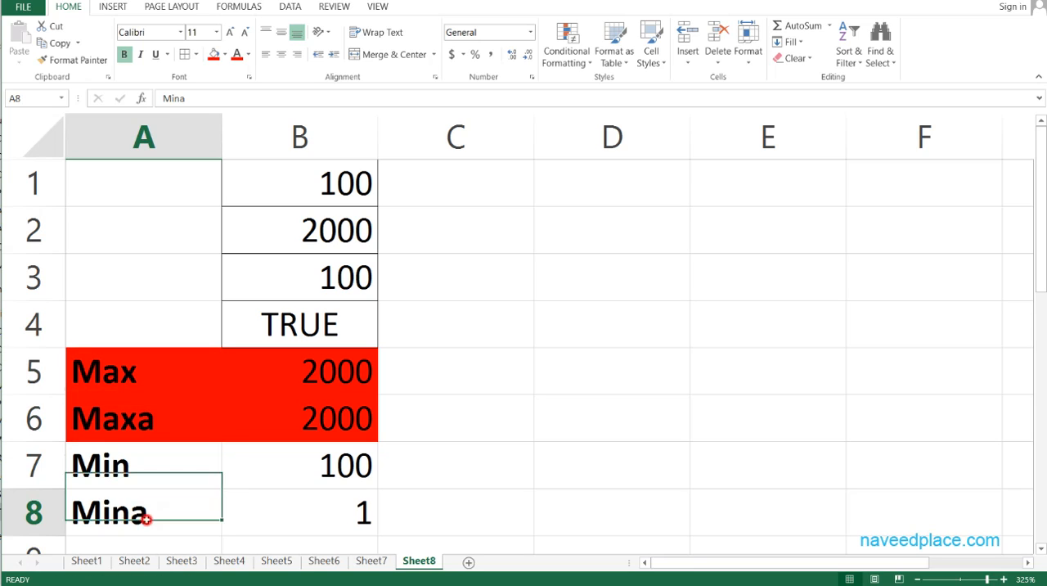